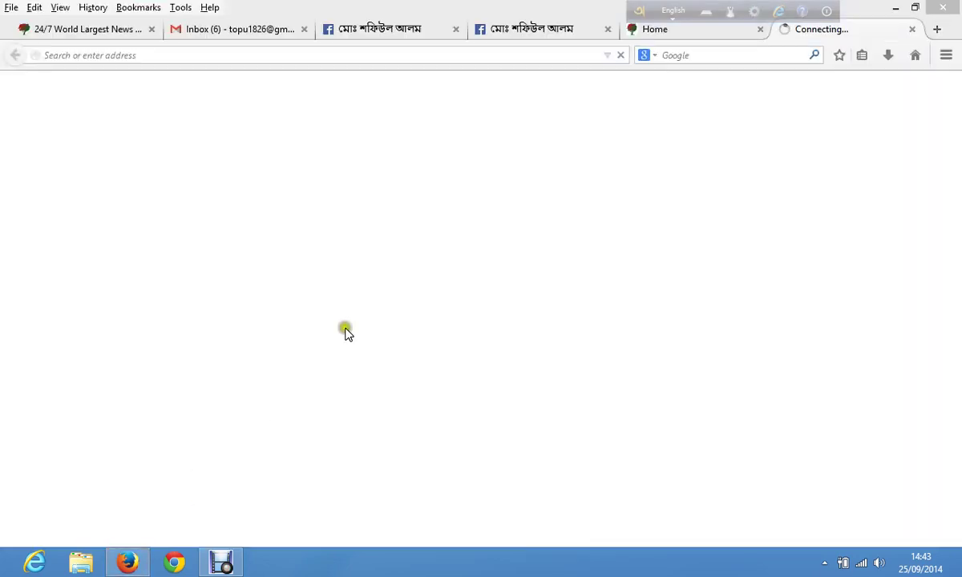
# Close the duplicate Facebook tab, the Mozilla page and the local Home page
pyautogui.click(607, 29)
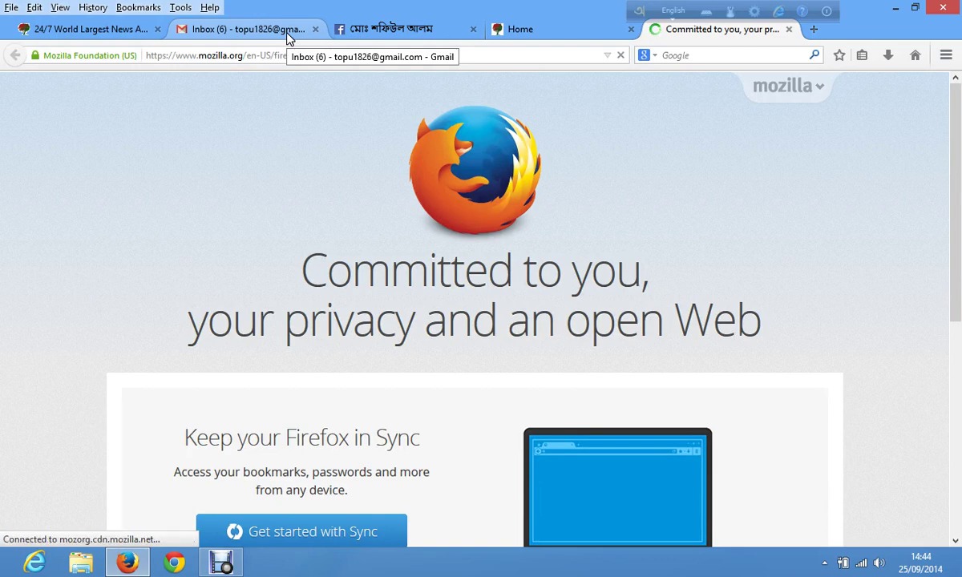
pyautogui.click(788, 29)
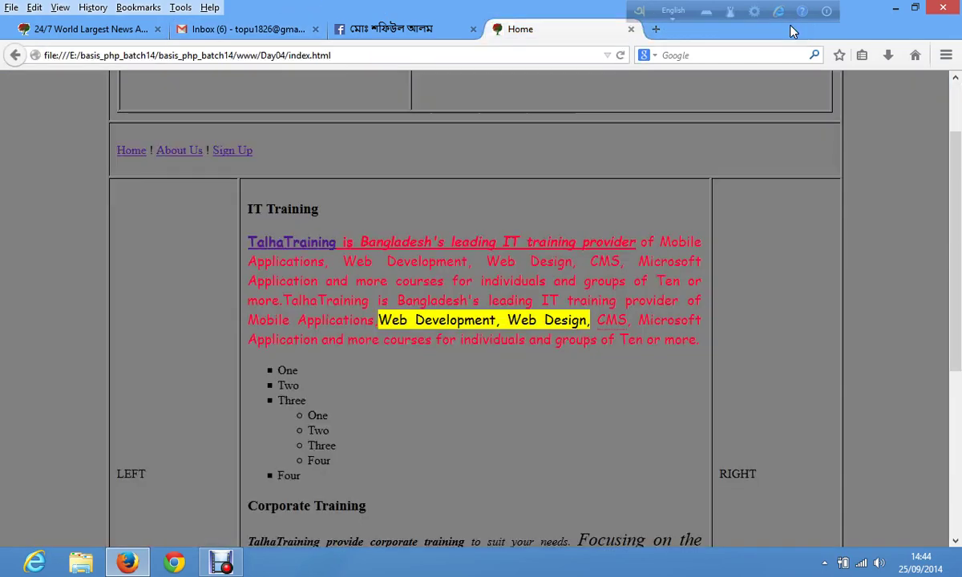
pyautogui.click(631, 29)
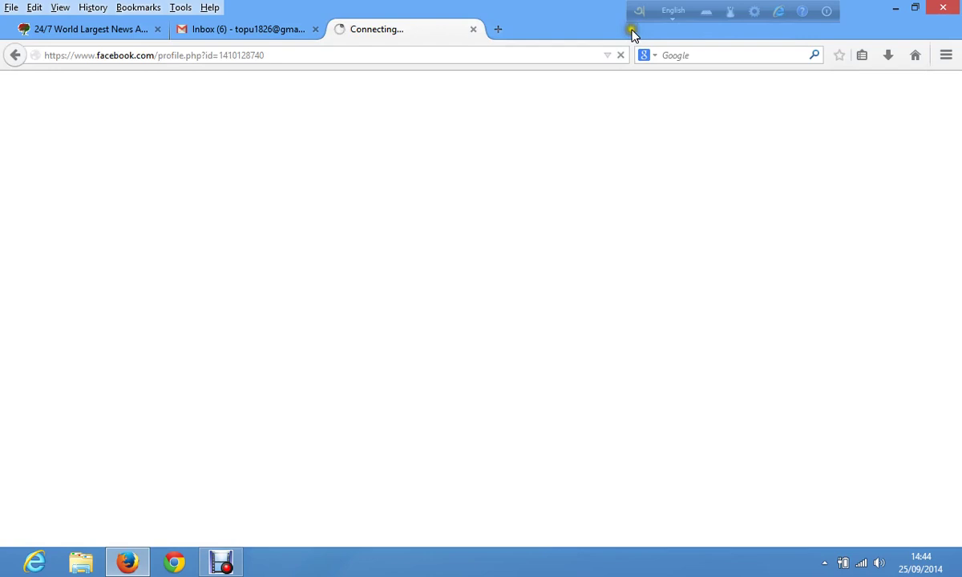
# Exit the floating keyboard language toolbar and minimize the browser window
pyautogui.click(827, 11)
pyautogui.click(833, 50)
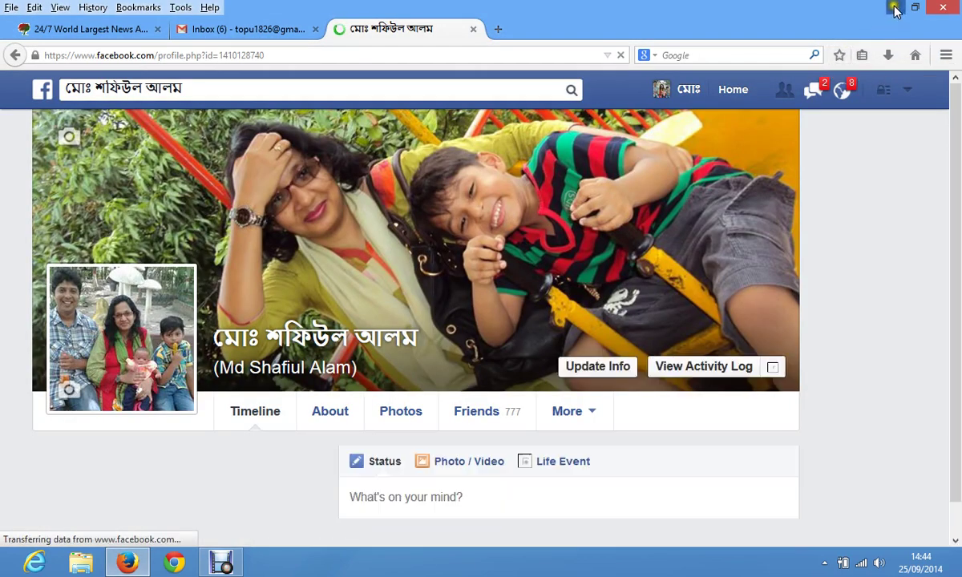
pyautogui.click(895, 7)
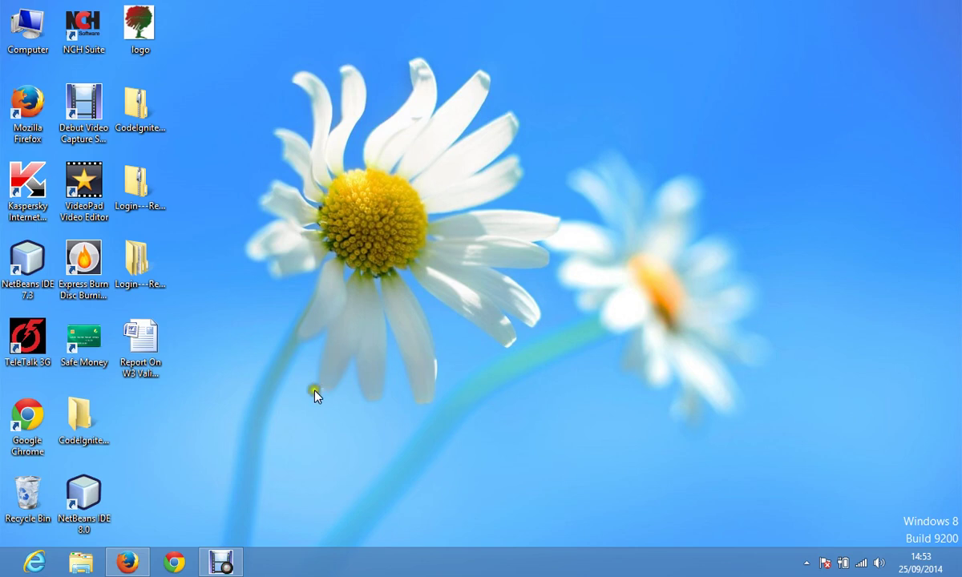
pyautogui.click(127, 564)
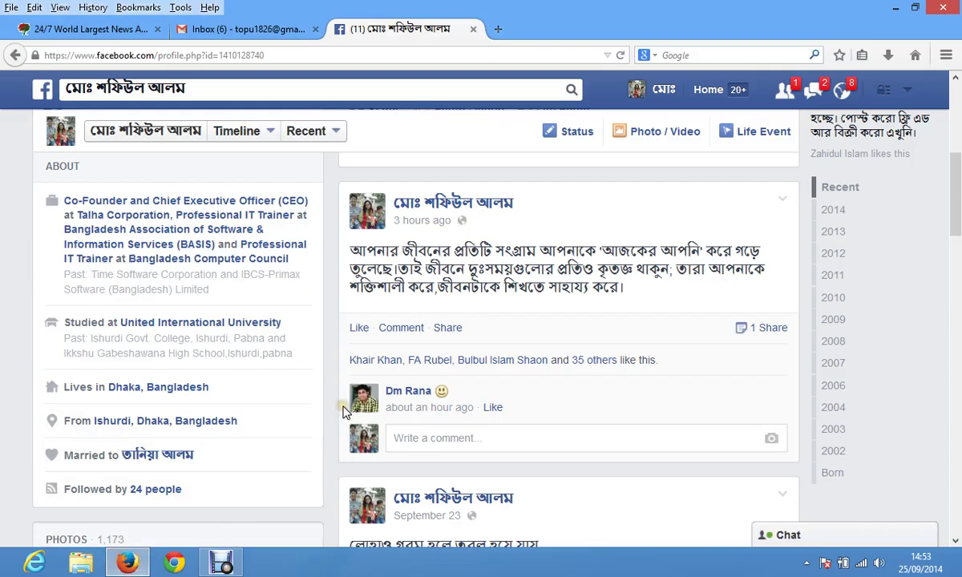
pyautogui.click(497, 29)
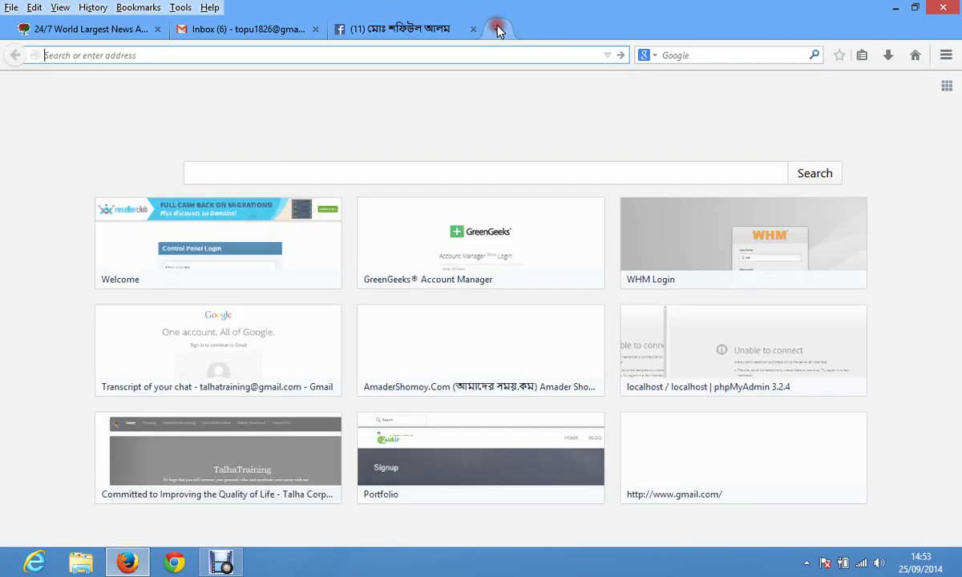
pyautogui.click(130, 30)
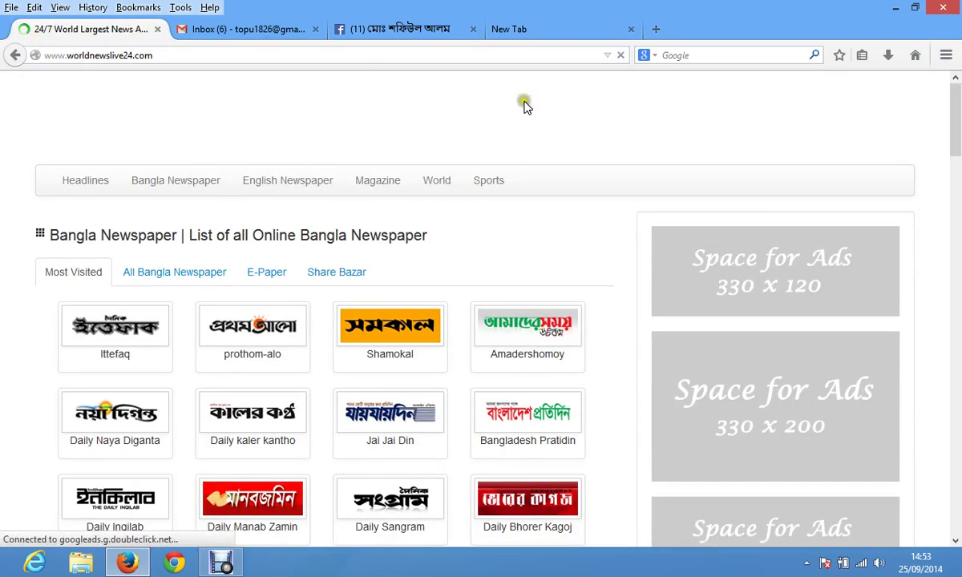
pyautogui.click(534, 33)
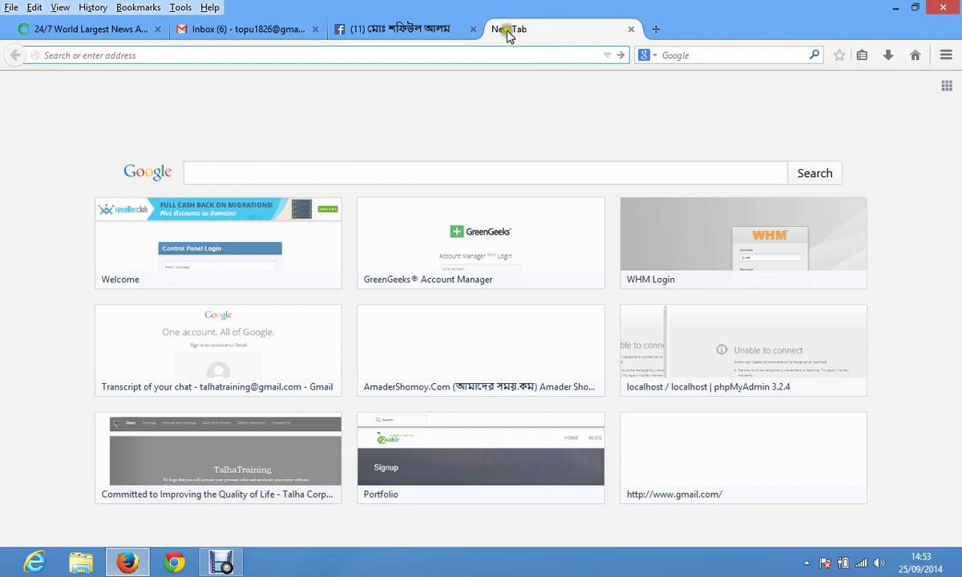
pyautogui.click(437, 34)
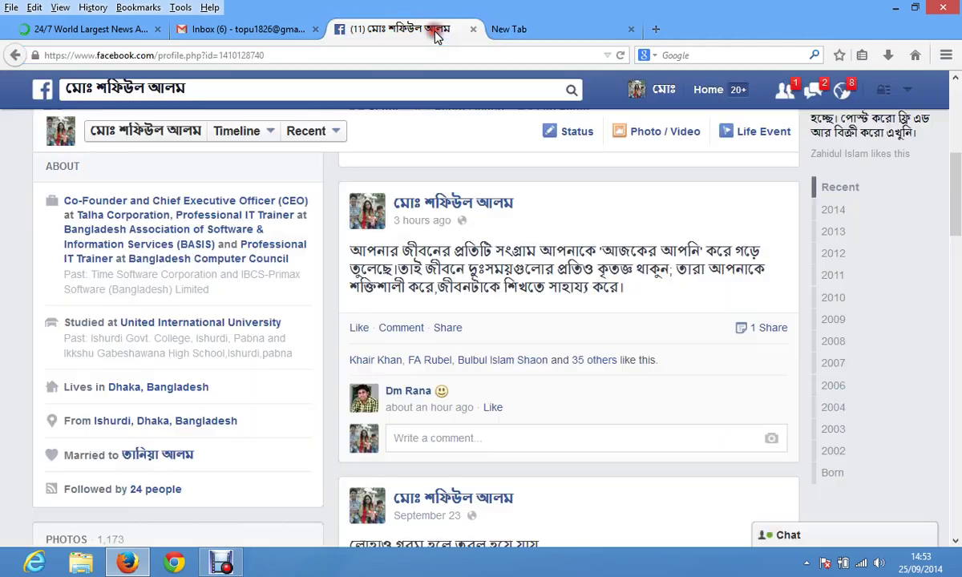
pyautogui.click(521, 36)
pyautogui.write('t')
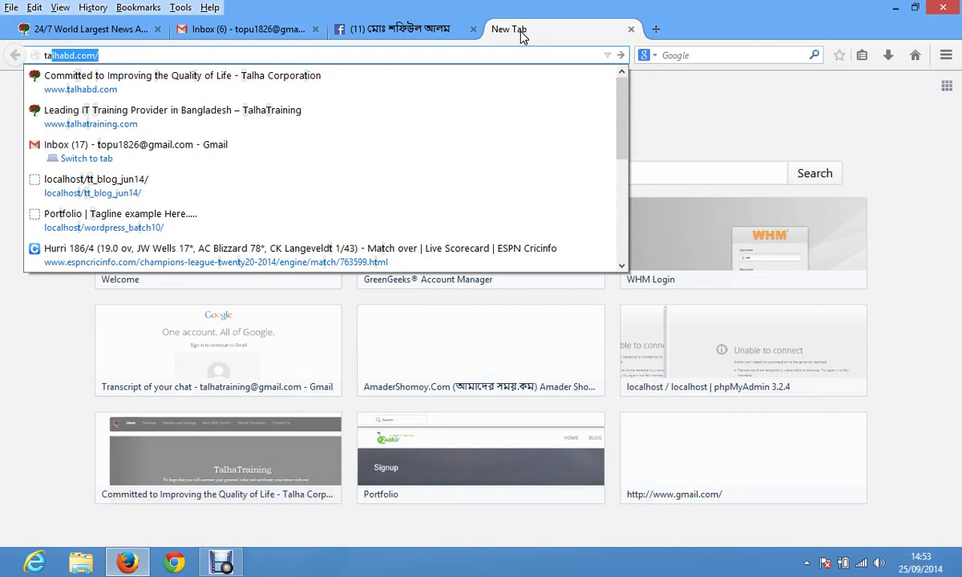
pyautogui.write('a')
pyautogui.press('Down')
pyautogui.press('Down')
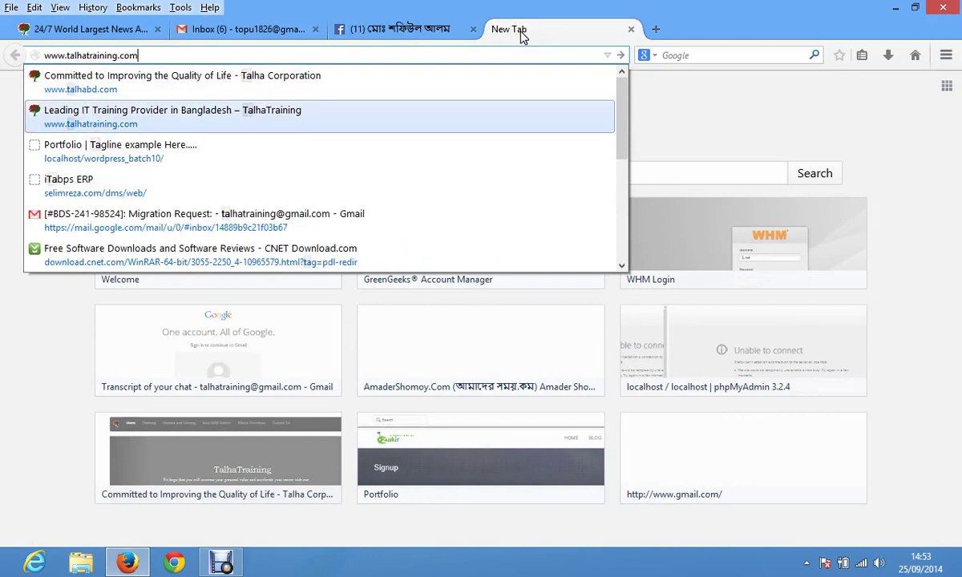
pyautogui.press('Return')
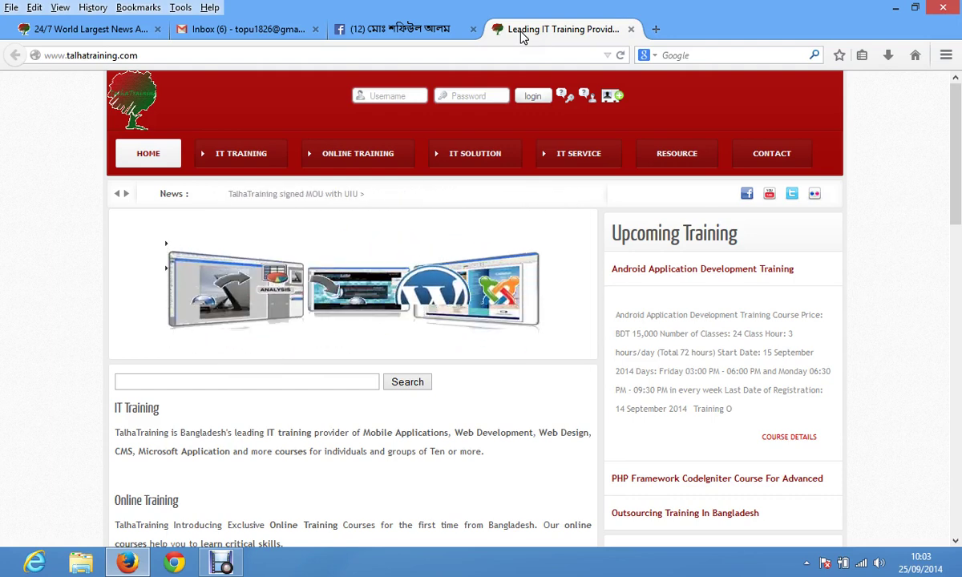
pyautogui.click(362, 54)
pyautogui.hotkey('ctrl', 'c')
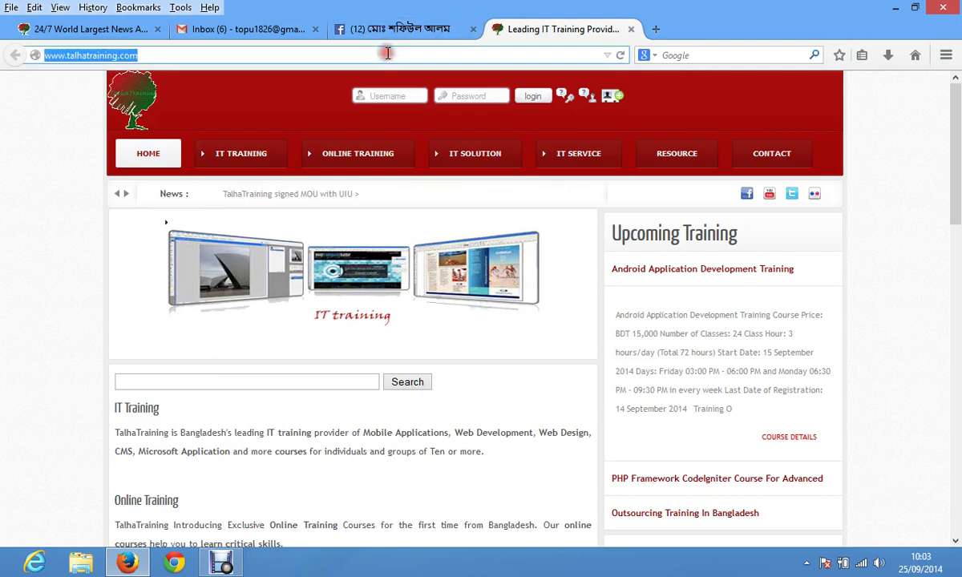
pyautogui.click(175, 563)
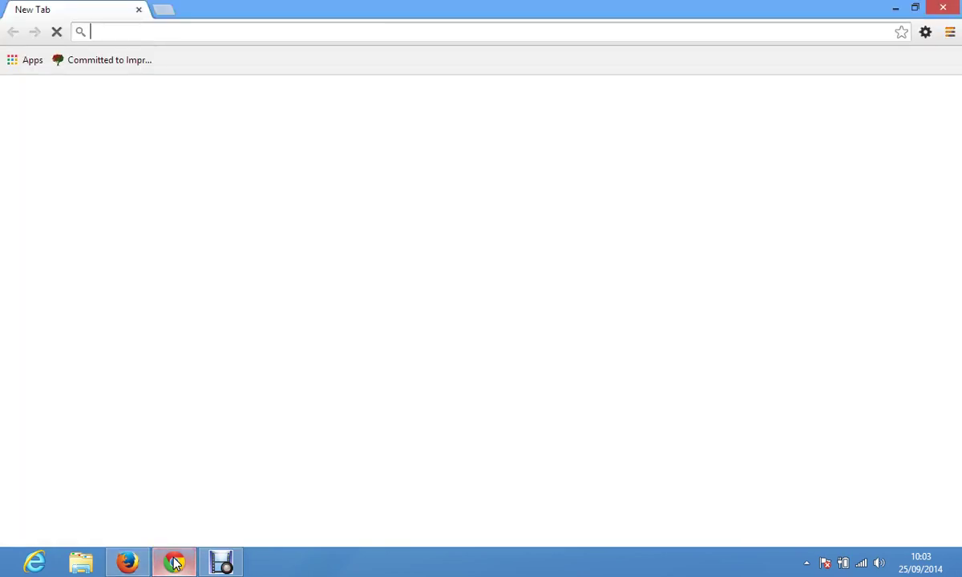
pyautogui.hotkey('ctrl', 'v')
pyautogui.press('Return')
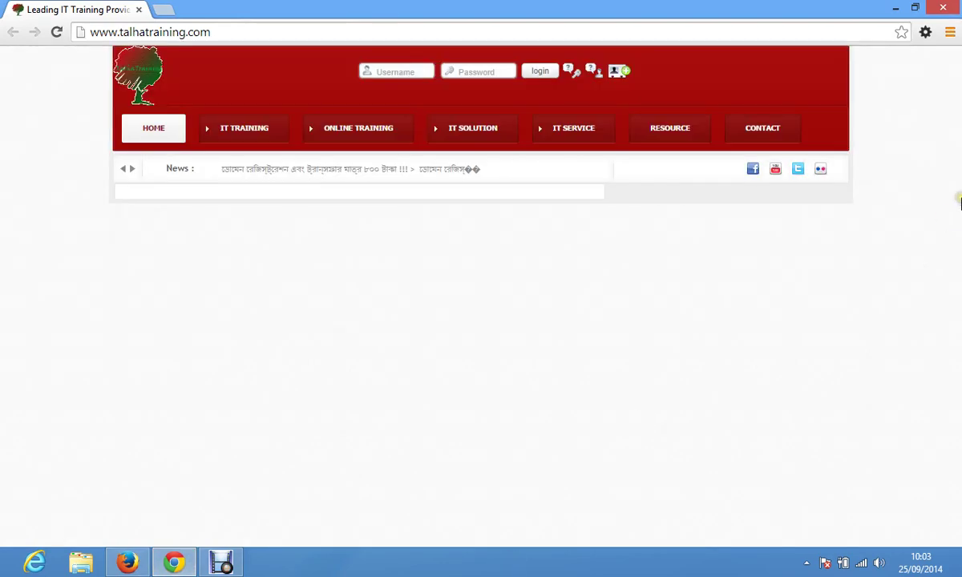
# Disable JavaScript for the page with the web developer extension
pyautogui.click(951, 34)
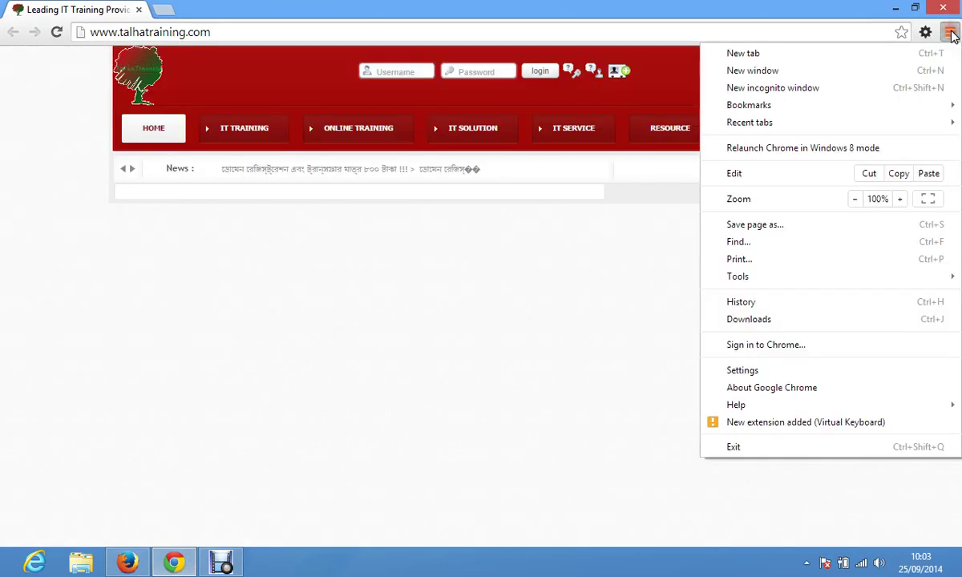
pyautogui.click(925, 32)
pyautogui.click(925, 32)
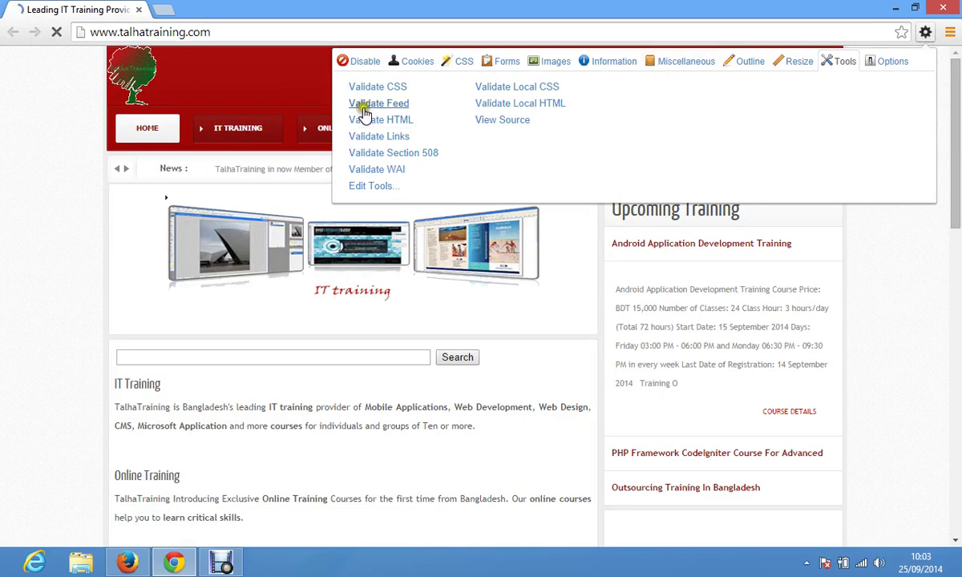
pyautogui.click(371, 69)
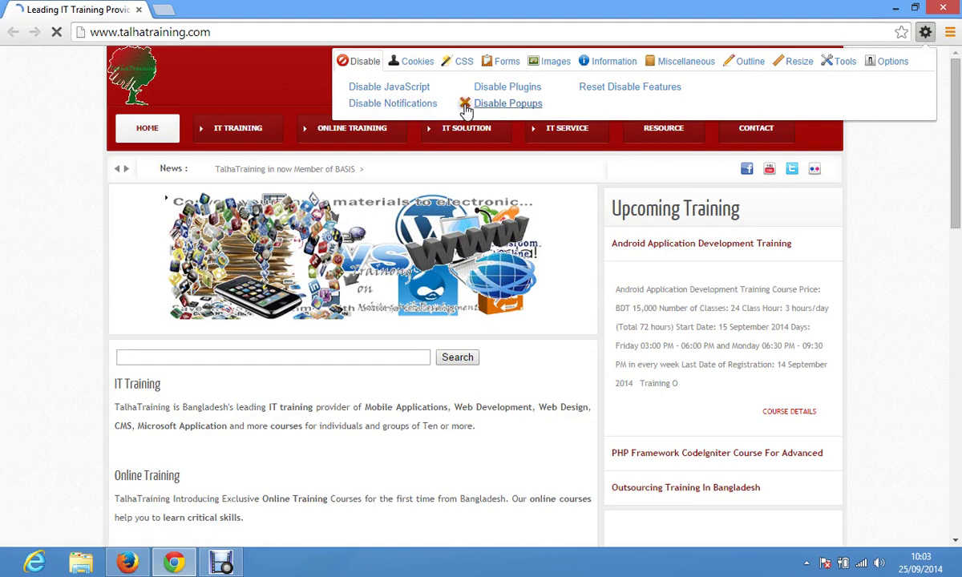
pyautogui.click(418, 90)
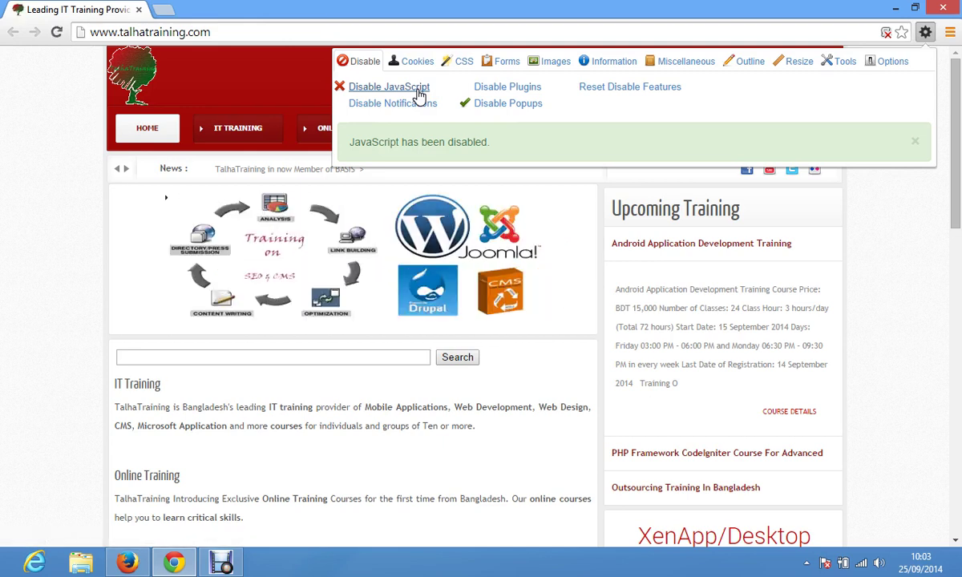
pyautogui.click(418, 91)
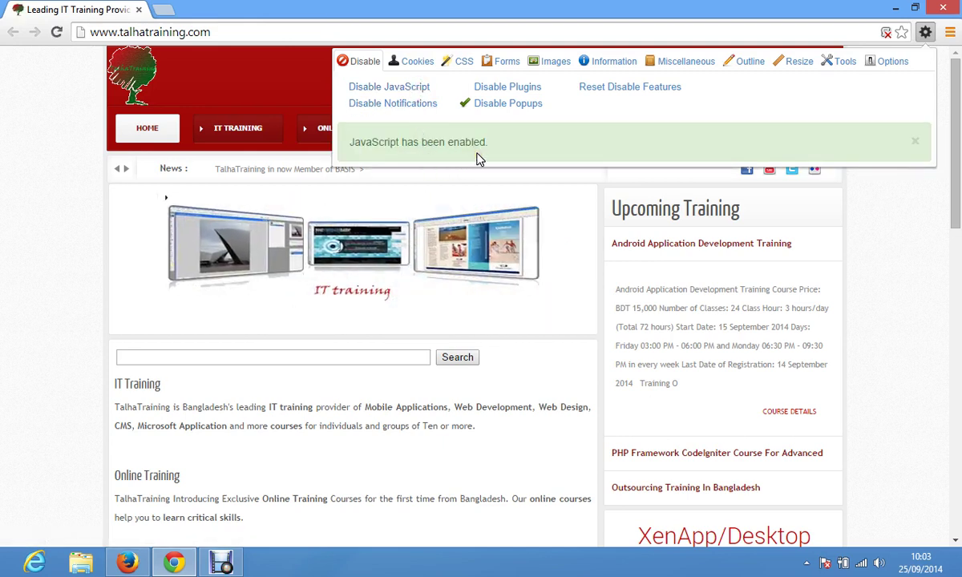
pyautogui.click(402, 90)
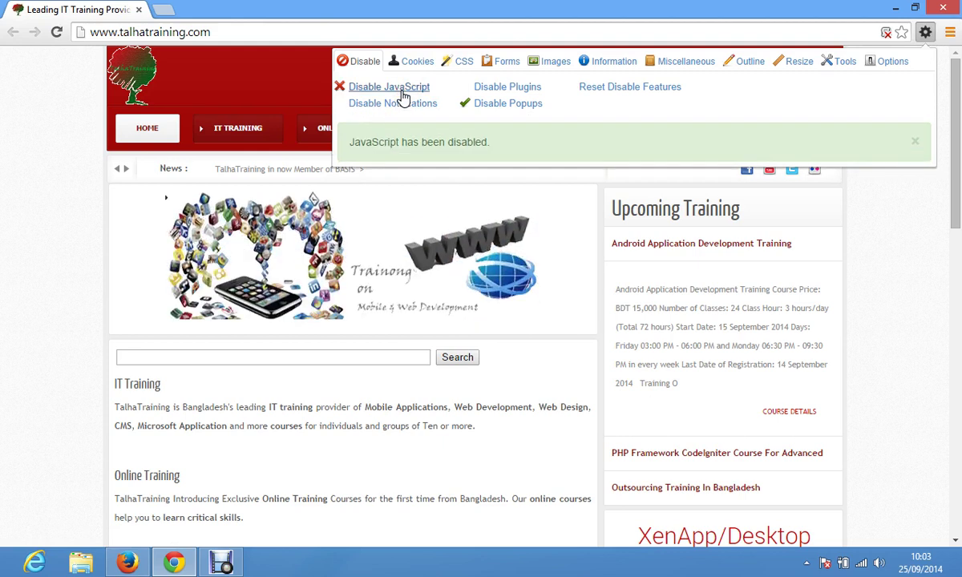
pyautogui.click(3, 261)
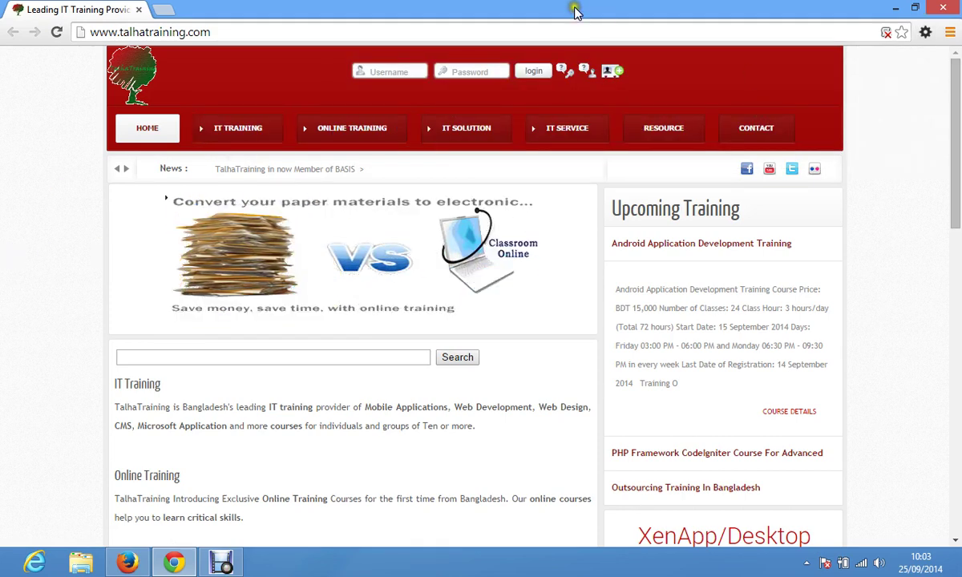
pyautogui.click(523, 30)
pyautogui.press('Return')
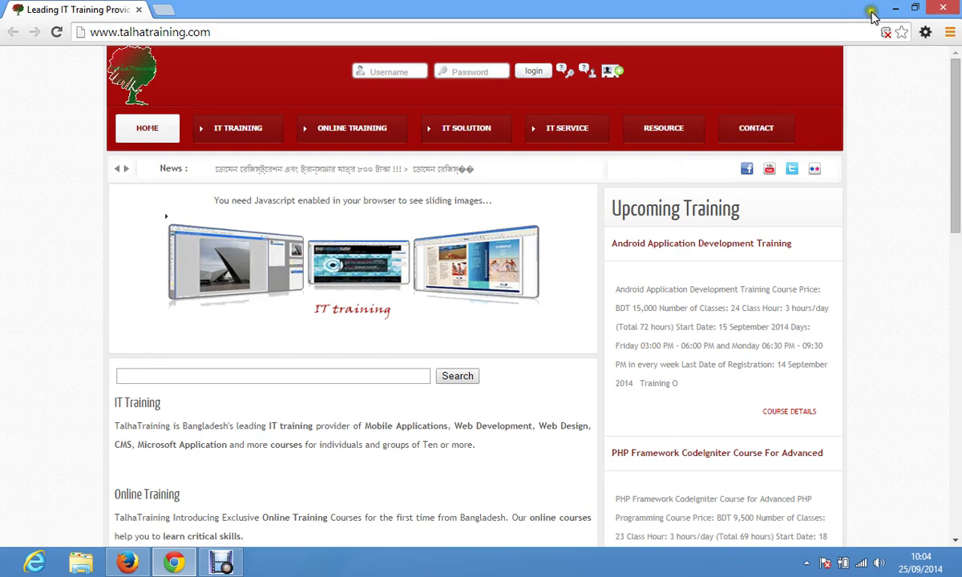
# Disable all CSS styles on the page and review the unstyled content down to the footer
pyautogui.click(926, 32)
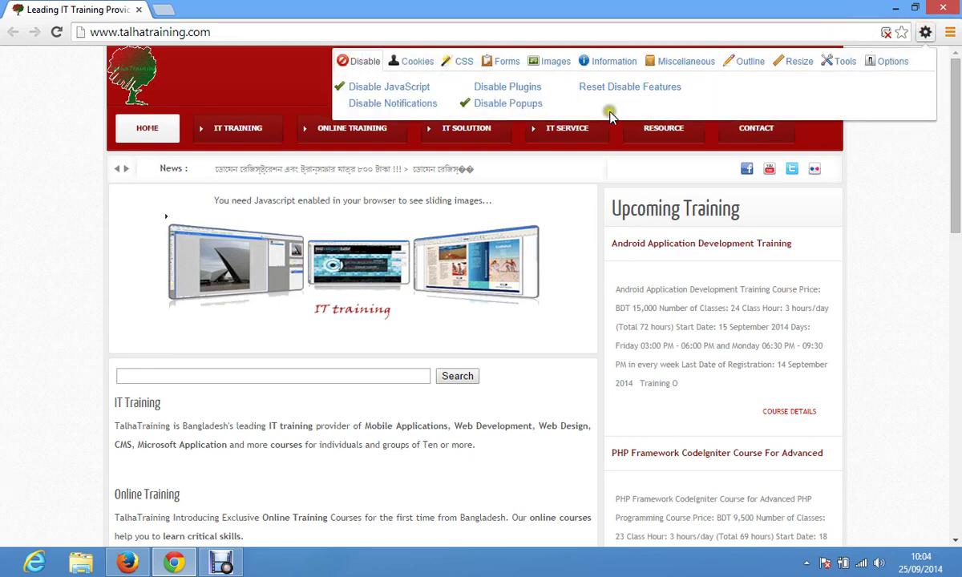
pyautogui.click(464, 64)
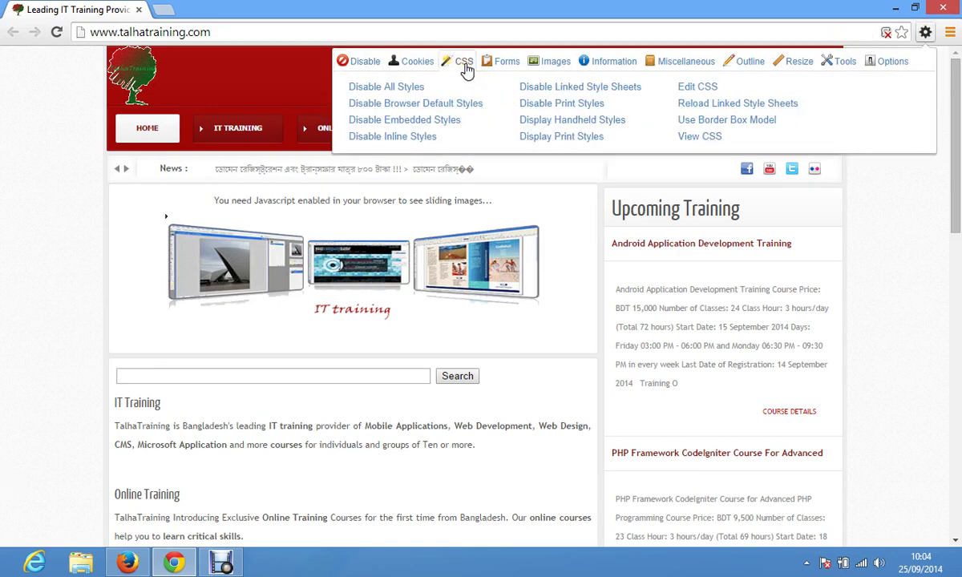
pyautogui.click(401, 87)
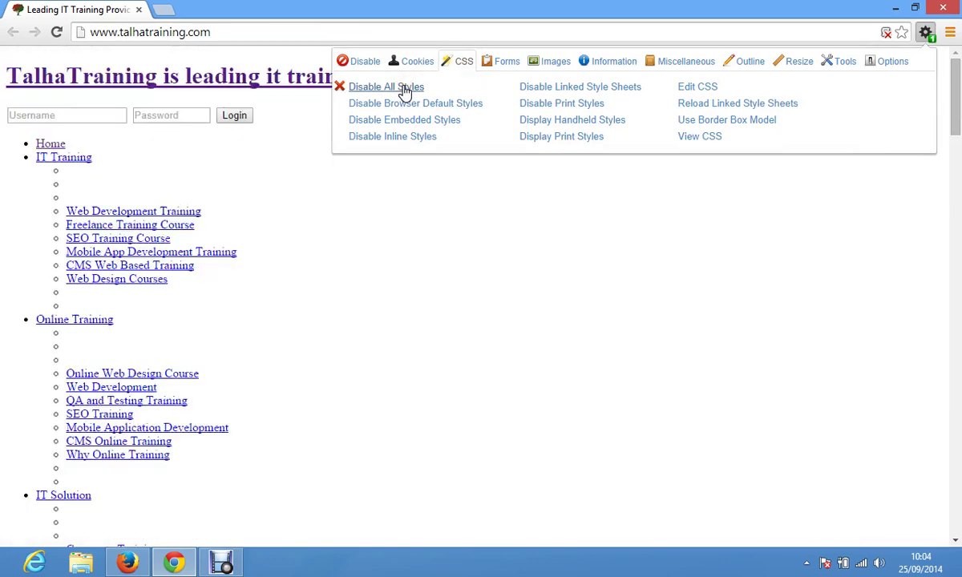
pyautogui.click(449, 192)
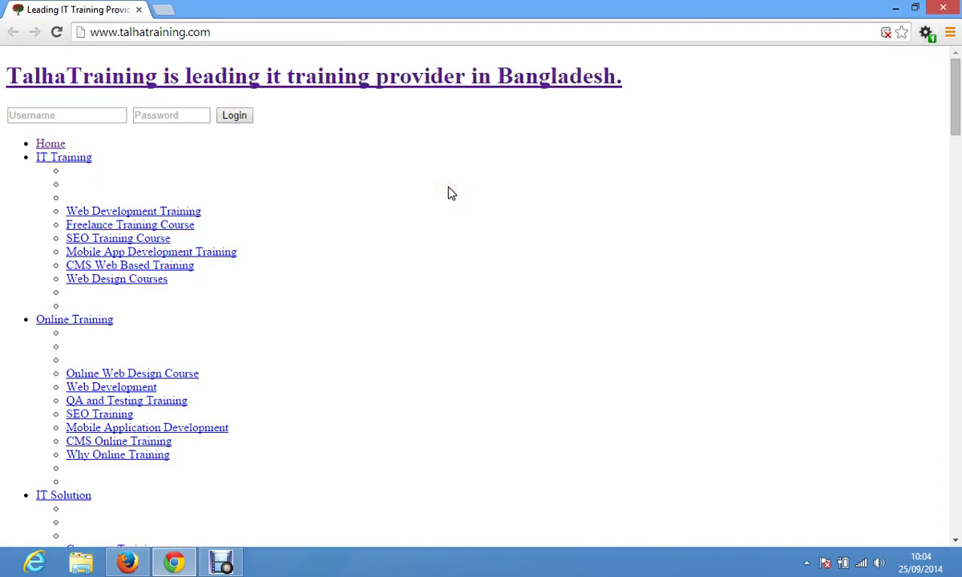
pyautogui.scroll(-10, 450, 192)
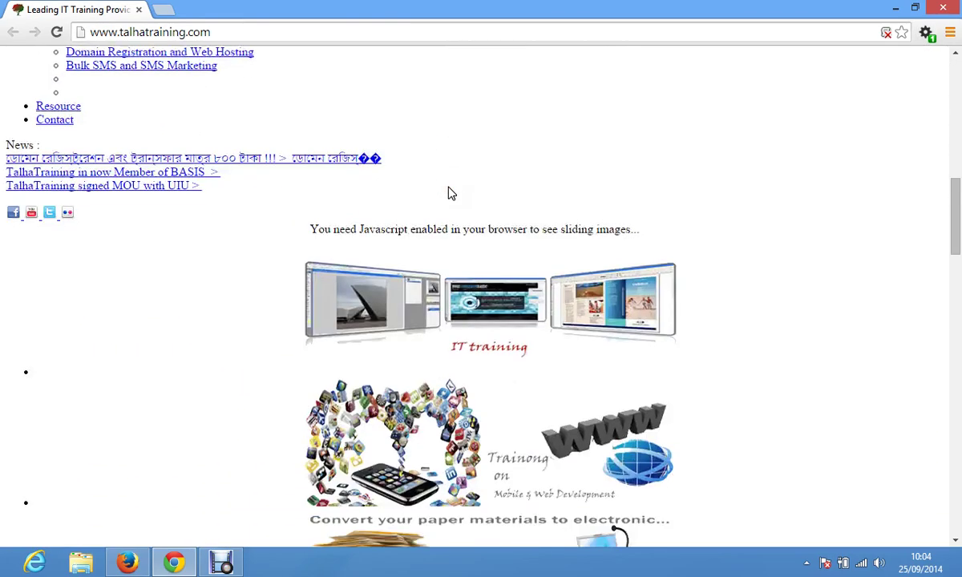
pyautogui.scroll(-20, 449, 192)
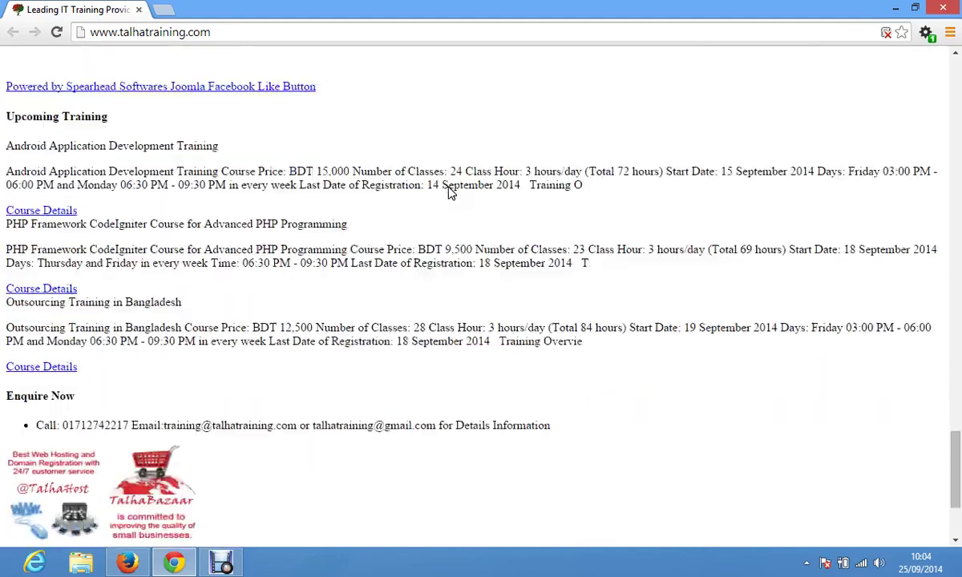
pyautogui.scroll(-2, 450, 192)
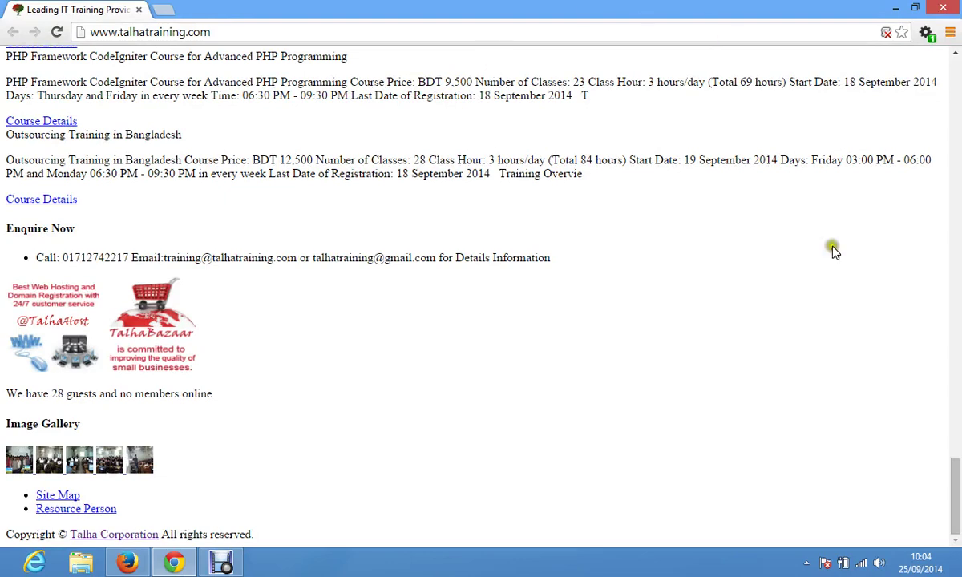
# Re-enable all CSS styles on the page
pyautogui.click(923, 35)
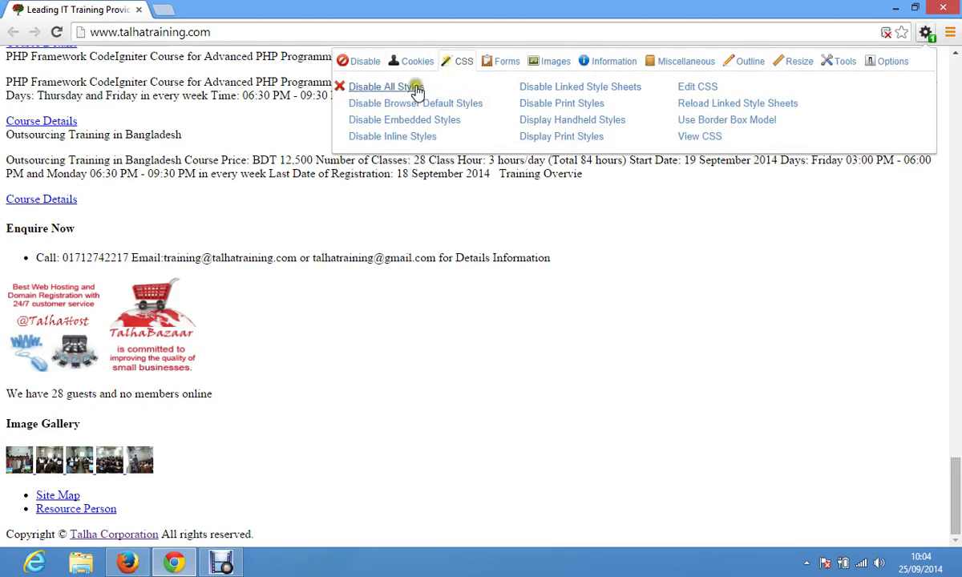
pyautogui.click(414, 88)
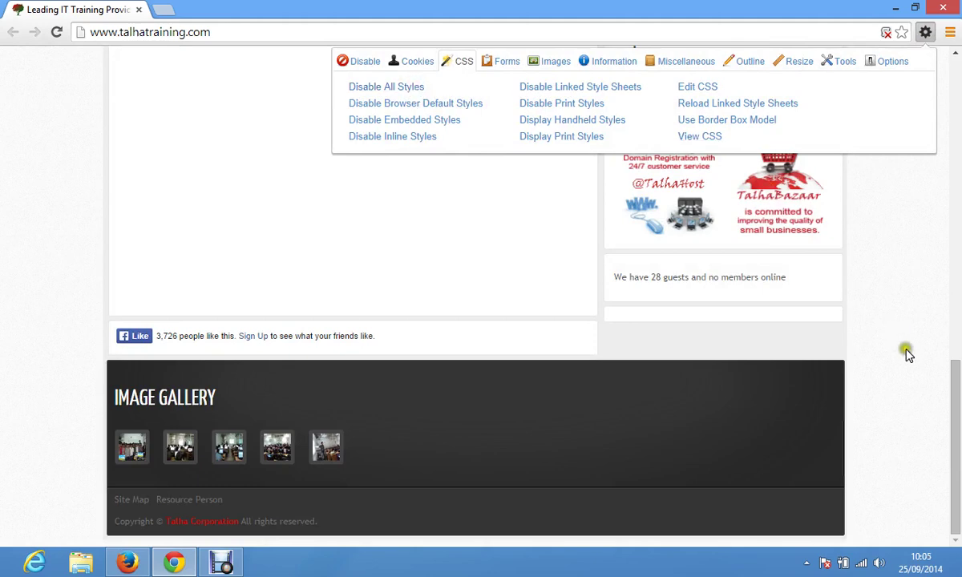
pyautogui.moveTo(955, 389); pyautogui.dragTo(956, 58)
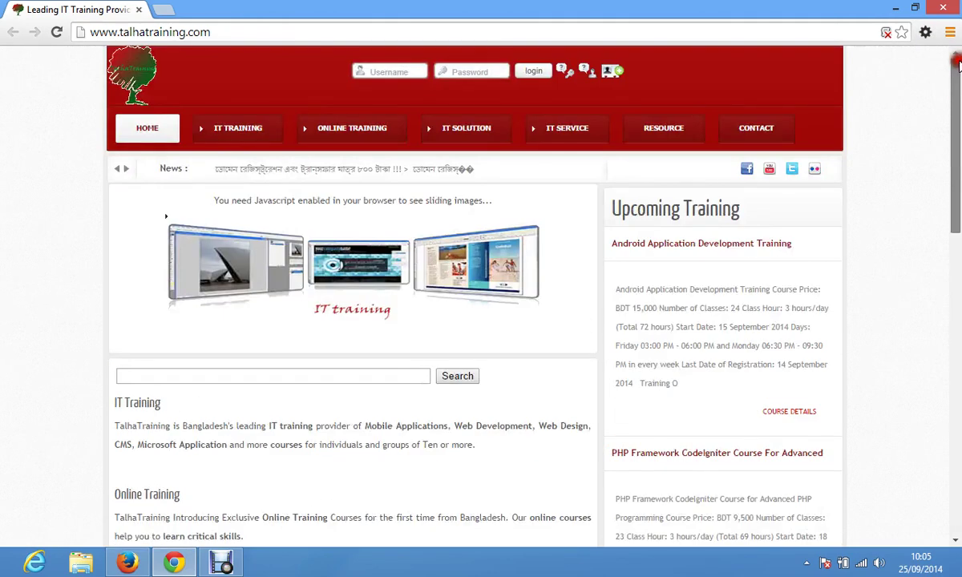
pyautogui.click(925, 32)
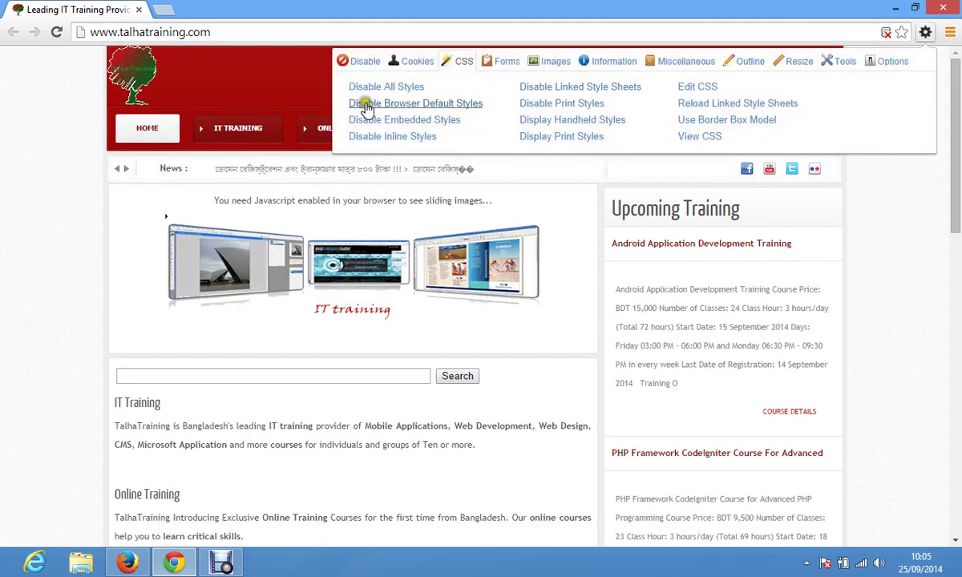
pyautogui.click(358, 62)
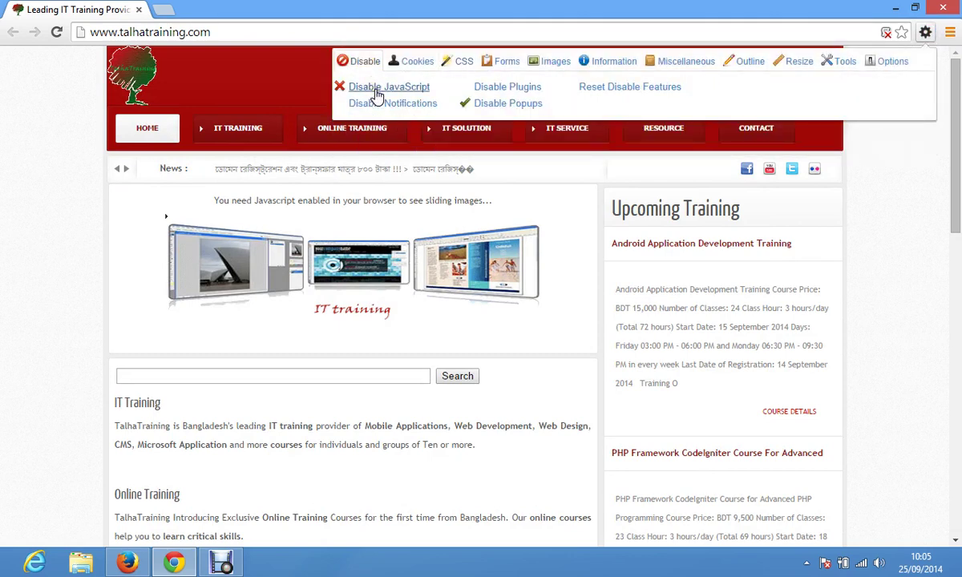
pyautogui.click(377, 88)
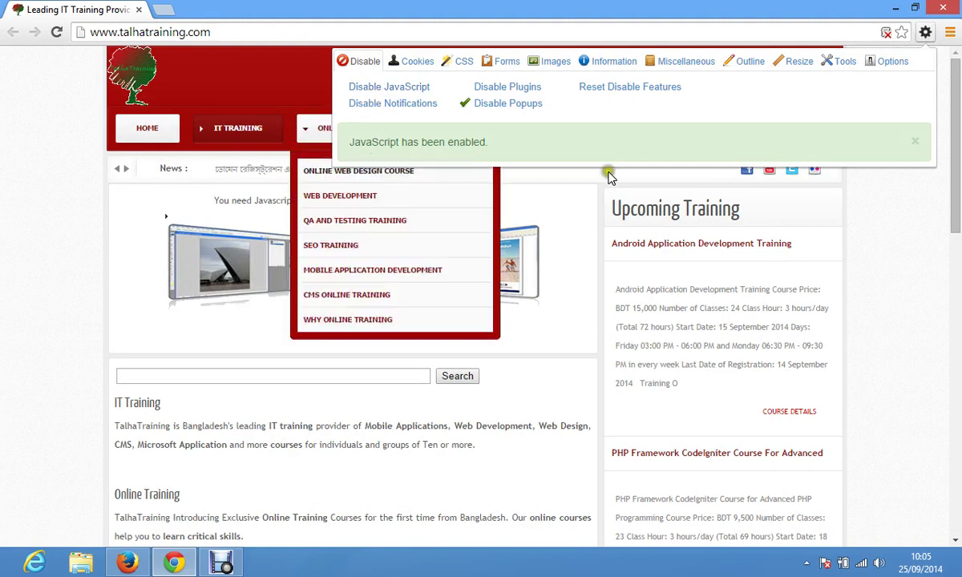
pyautogui.click(923, 219)
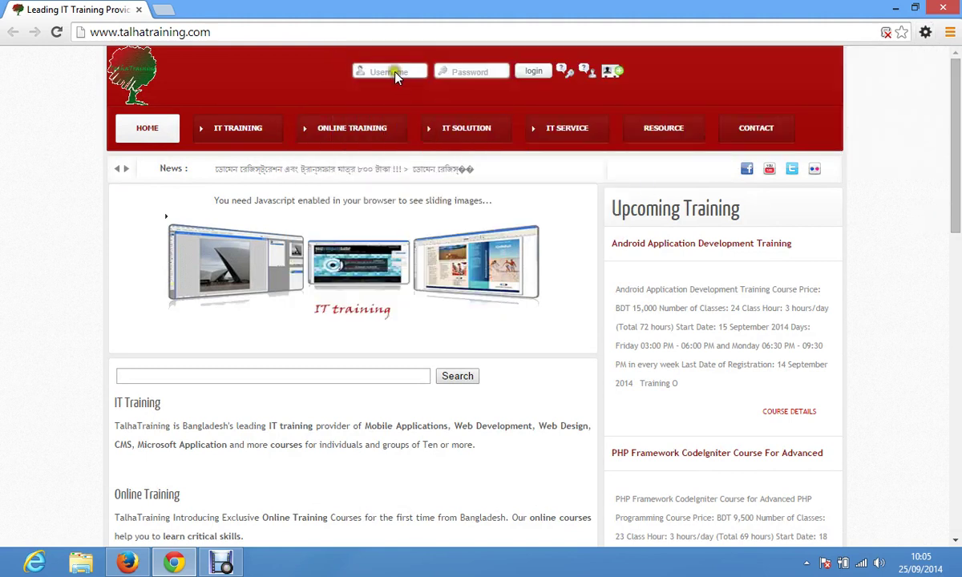
pyautogui.click(369, 33)
pyautogui.press('Return')
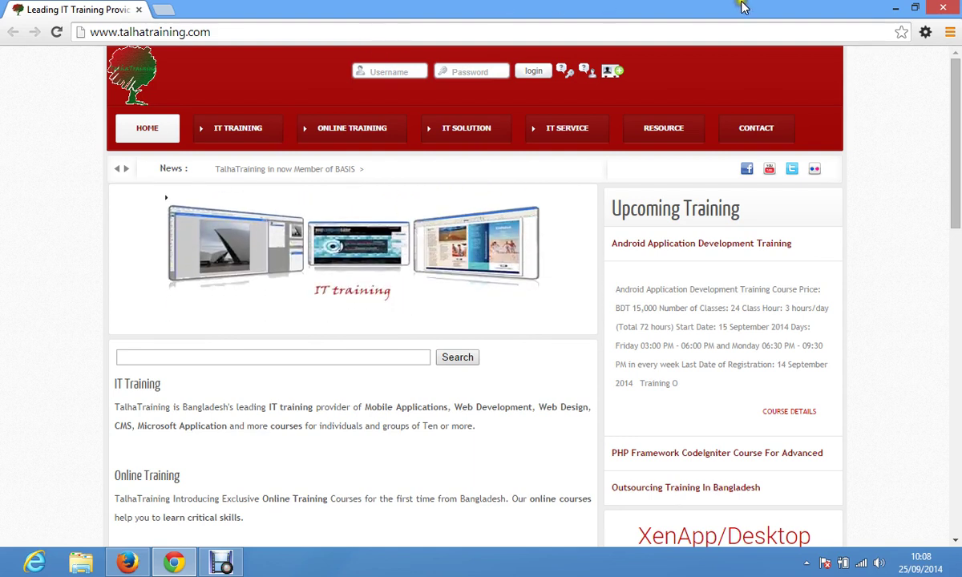
# Minimize both browser windows and launch NetBeans IDE 8.0 from the desktop
pyautogui.click(895, 9)
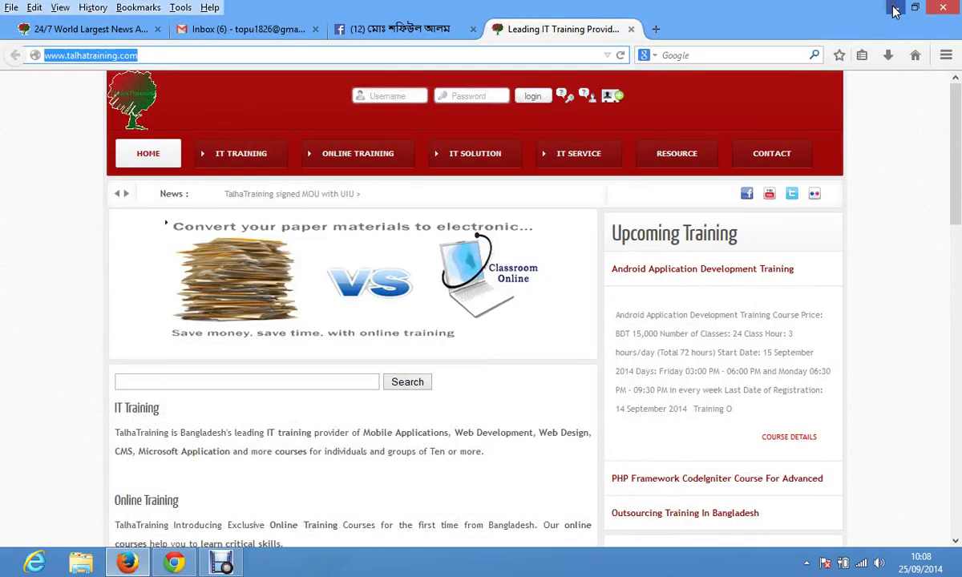
pyautogui.click(895, 10)
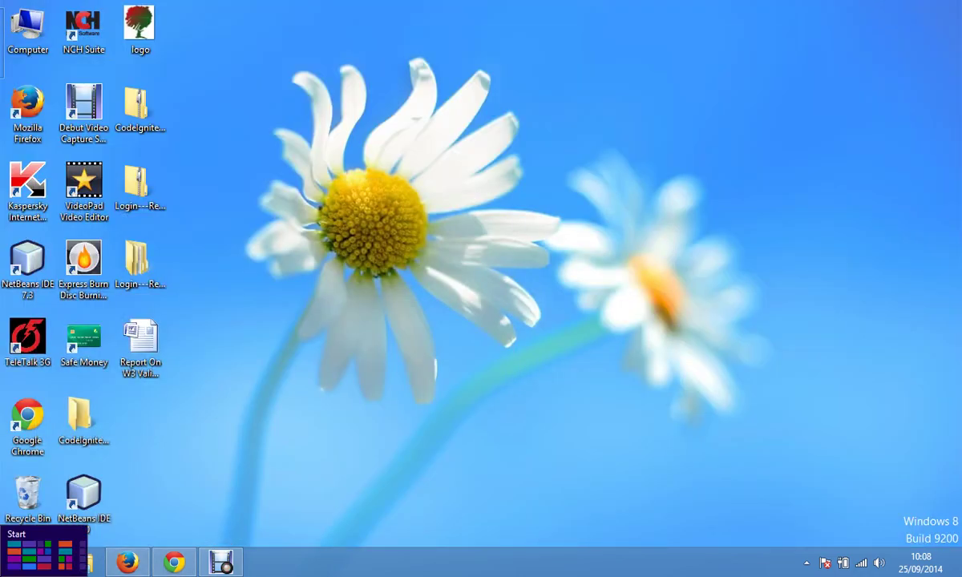
pyautogui.doubleClick(83, 517)
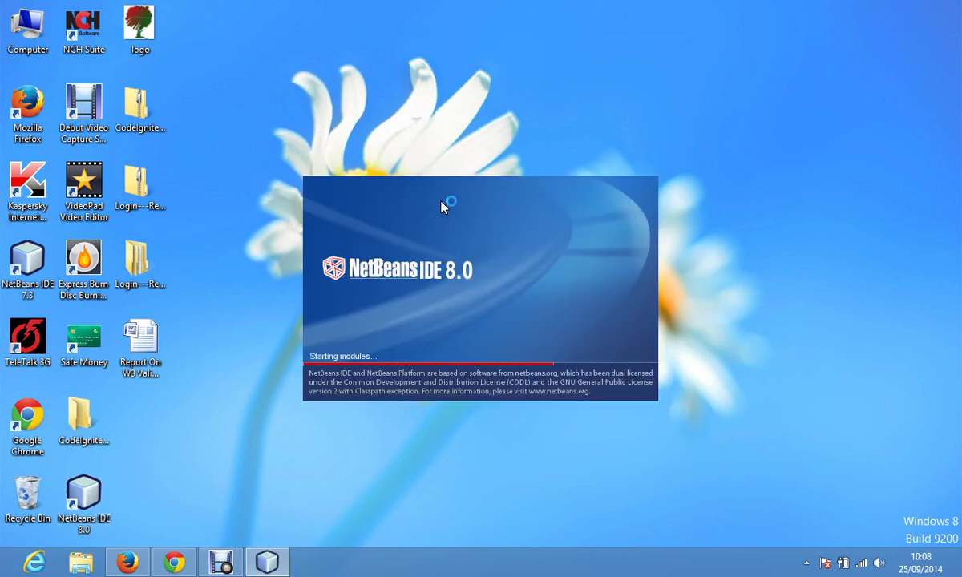
# Switch to Firefox and view the Facebook message inbox, closing the message list again
pyautogui.click(127, 561)
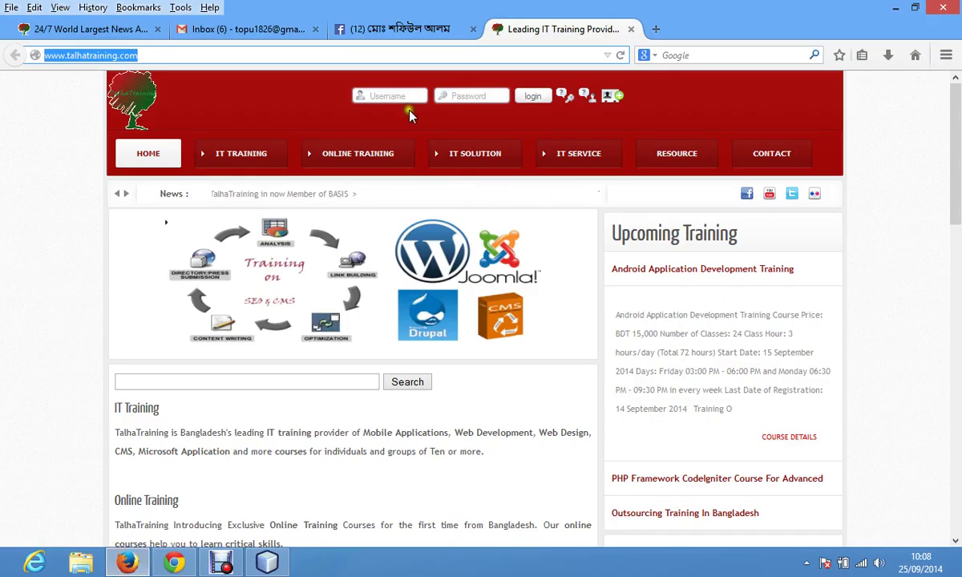
pyautogui.click(341, 27)
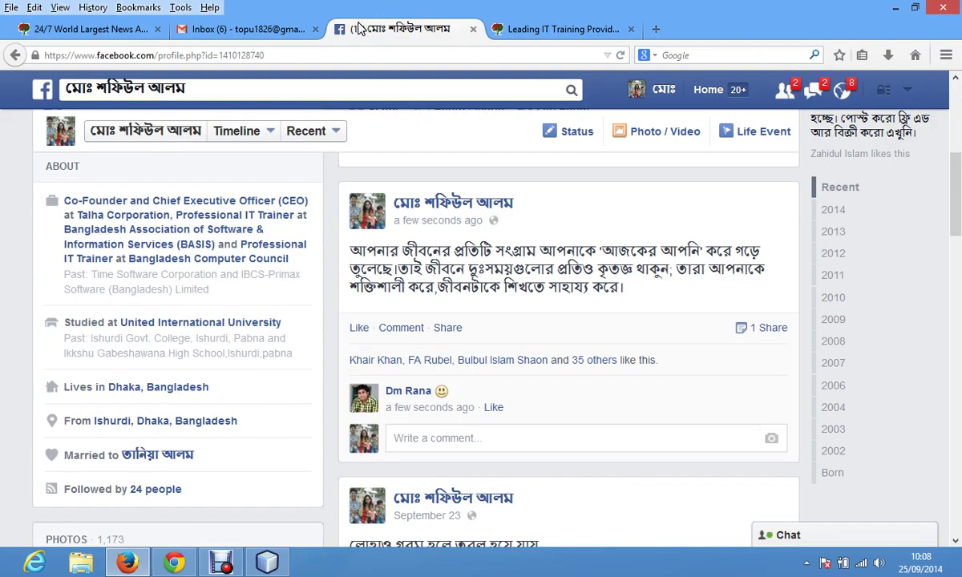
pyautogui.click(830, 89)
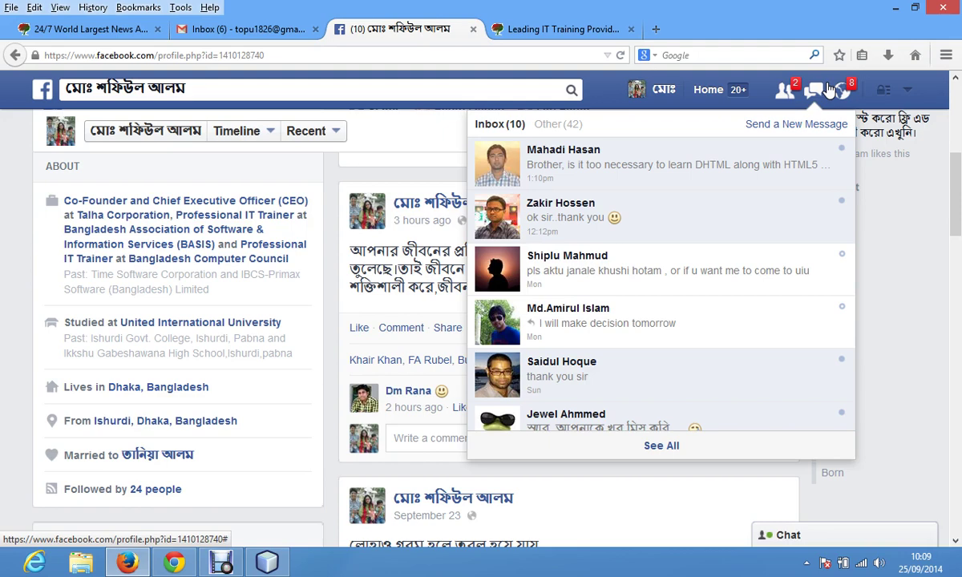
pyautogui.click(830, 88)
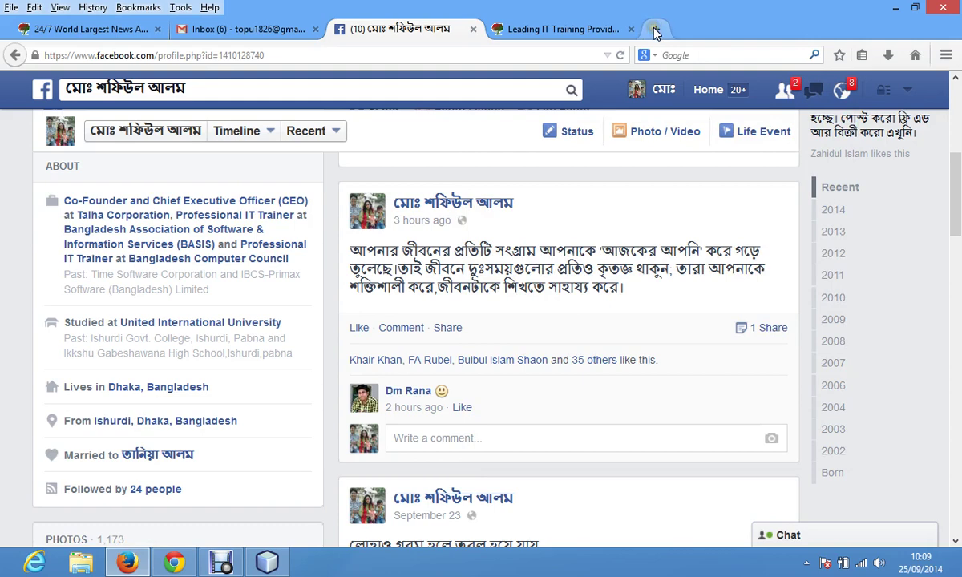
# Add a blank tab to Firefox and return to NetBeans IDE
pyautogui.click(655, 29)
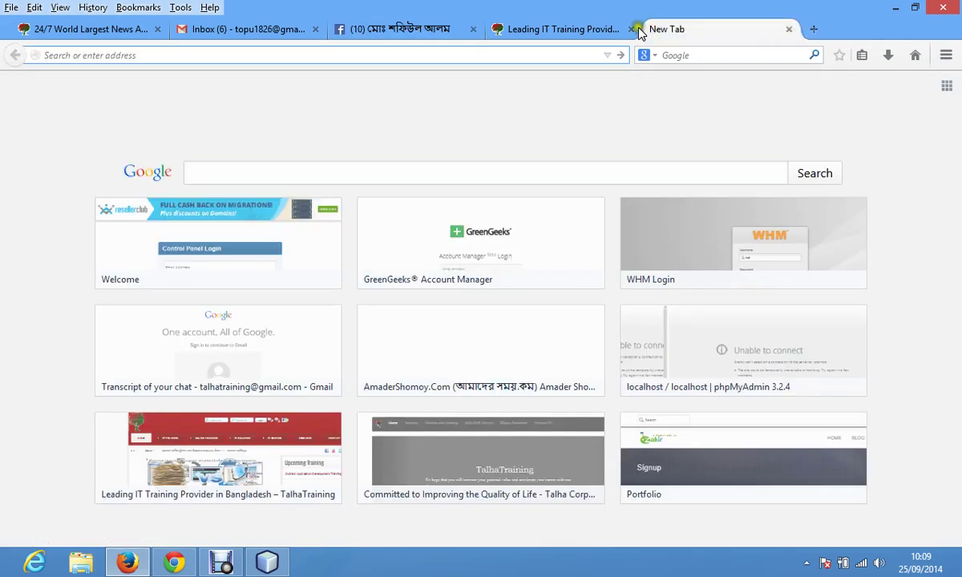
pyautogui.click(594, 32)
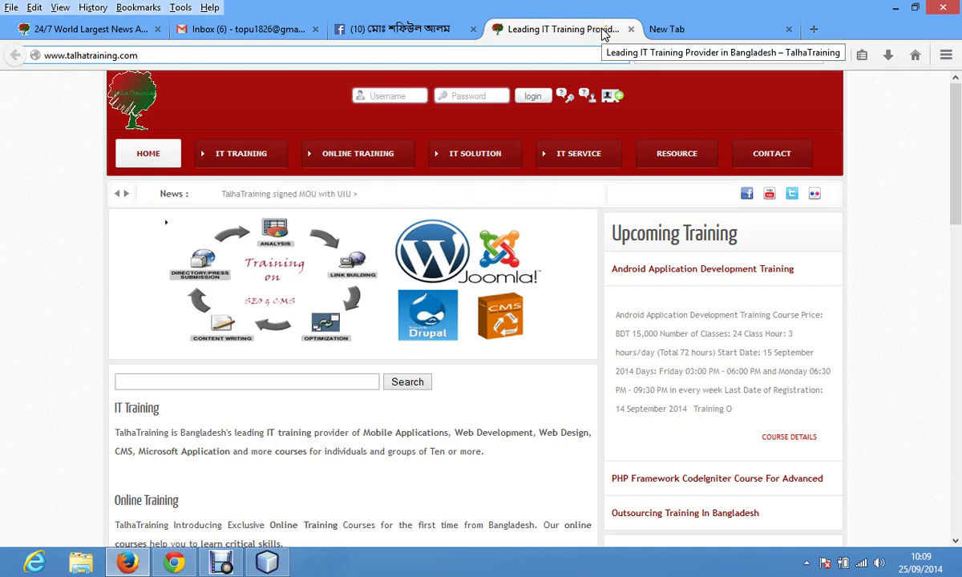
pyautogui.click(676, 29)
pyautogui.click(898, 7)
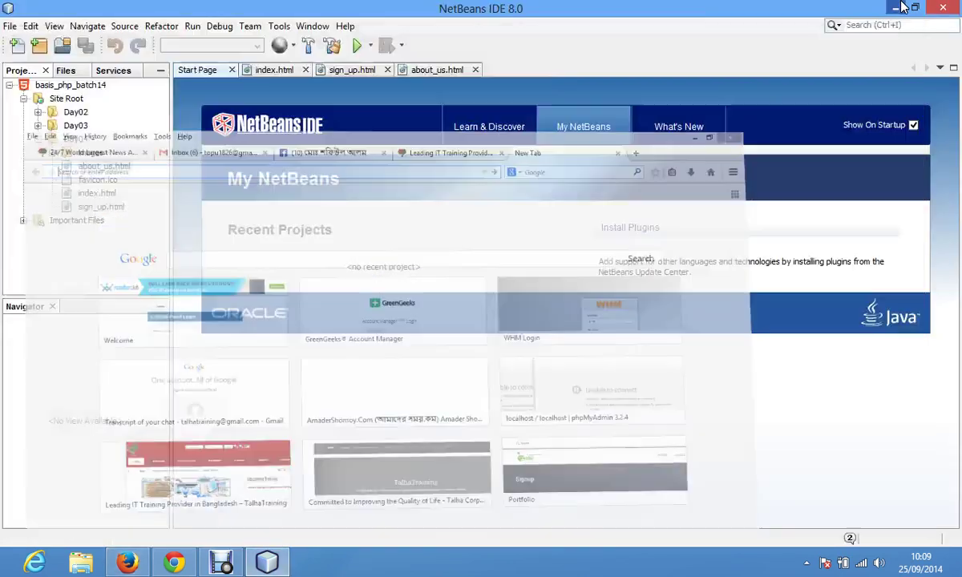
# Collapse the basis_php_batch14 project tree and close all open editor documents, including the Start Page
pyautogui.click(10, 85)
pyautogui.click(214, 70)
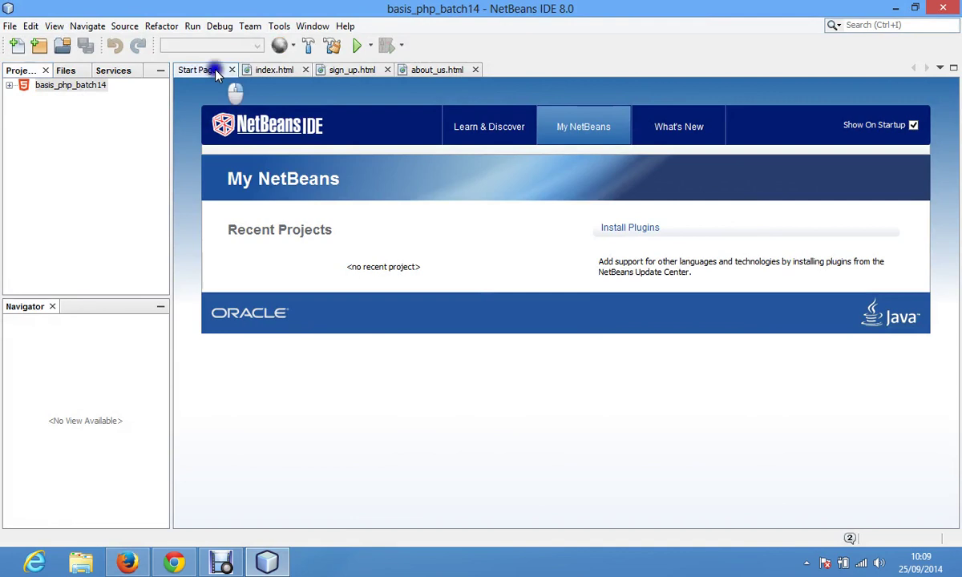
pyautogui.rightClick(215, 70)
pyautogui.click(244, 94)
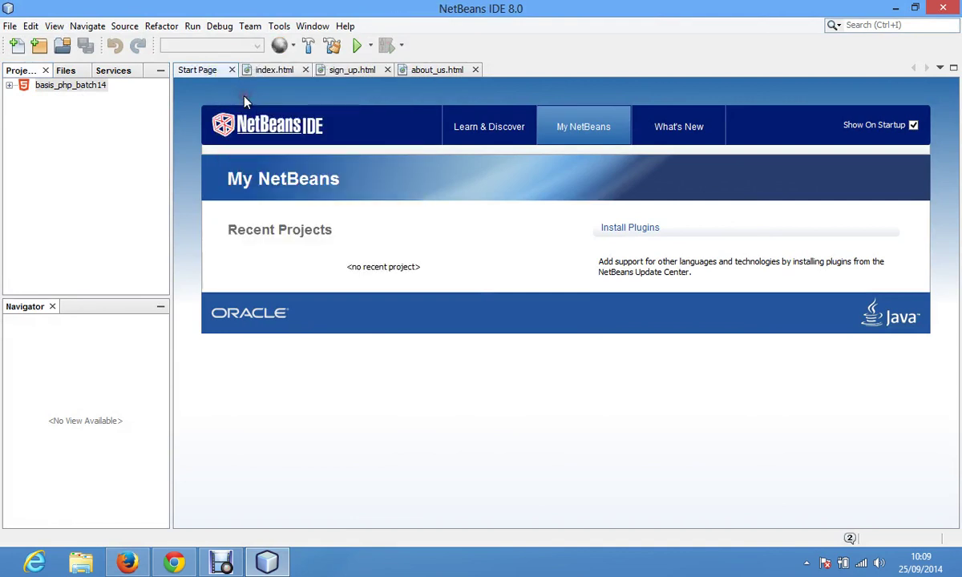
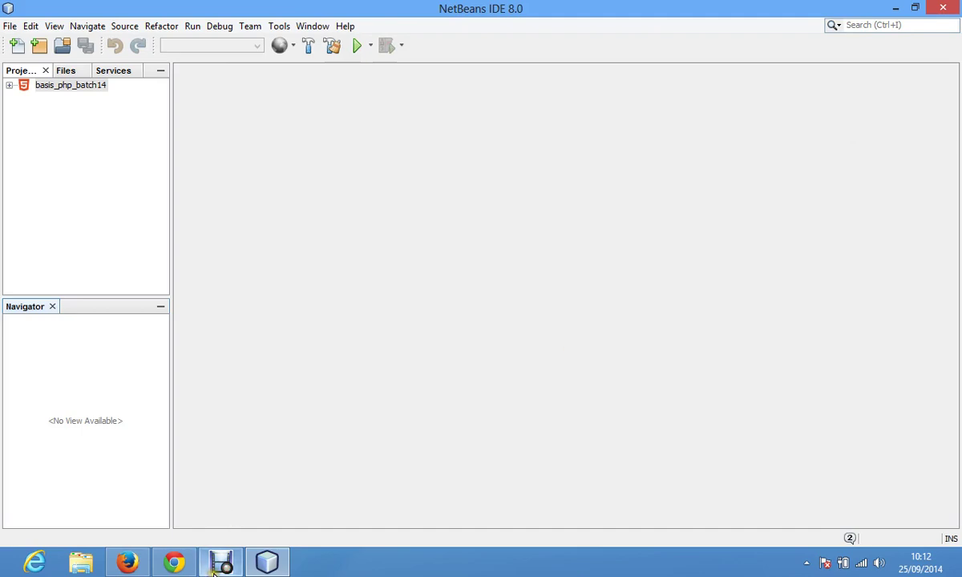
pyautogui.click(215, 565)
pyautogui.click(324, 433)
pyautogui.click(274, 437)
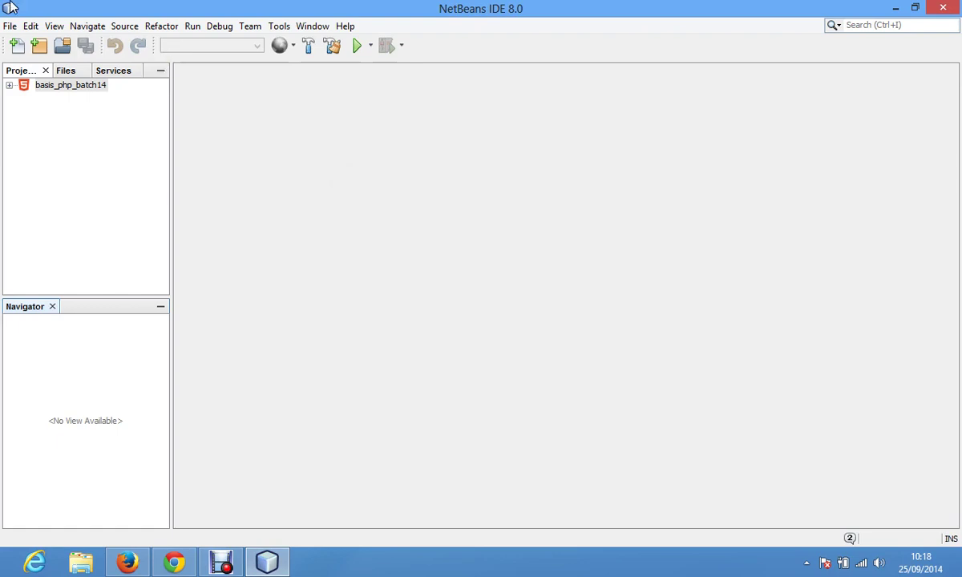
# Start a new project, compare the PHP and HTML5 project types, and choose the HTML5 category with HTML5 Application
pyautogui.click(40, 46)
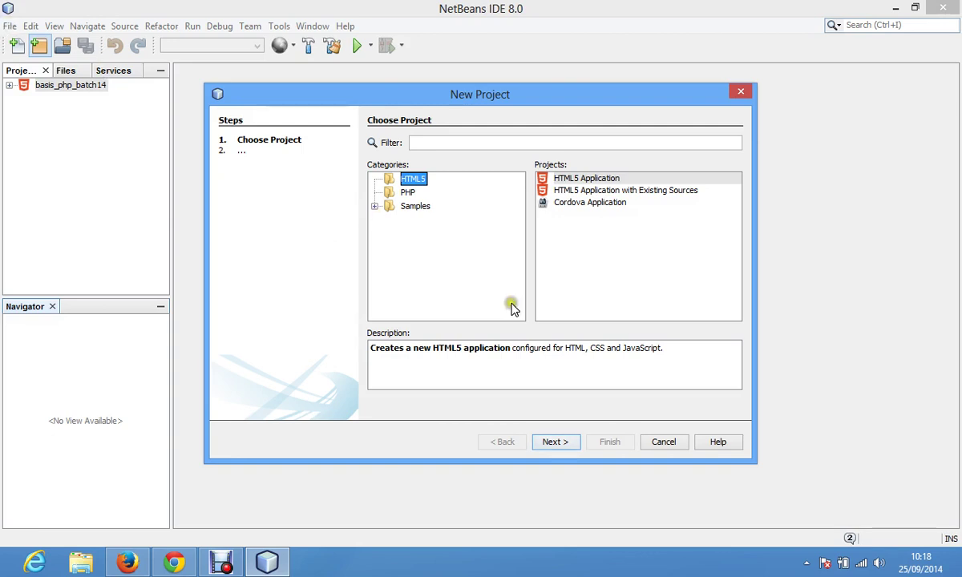
pyautogui.click(669, 441)
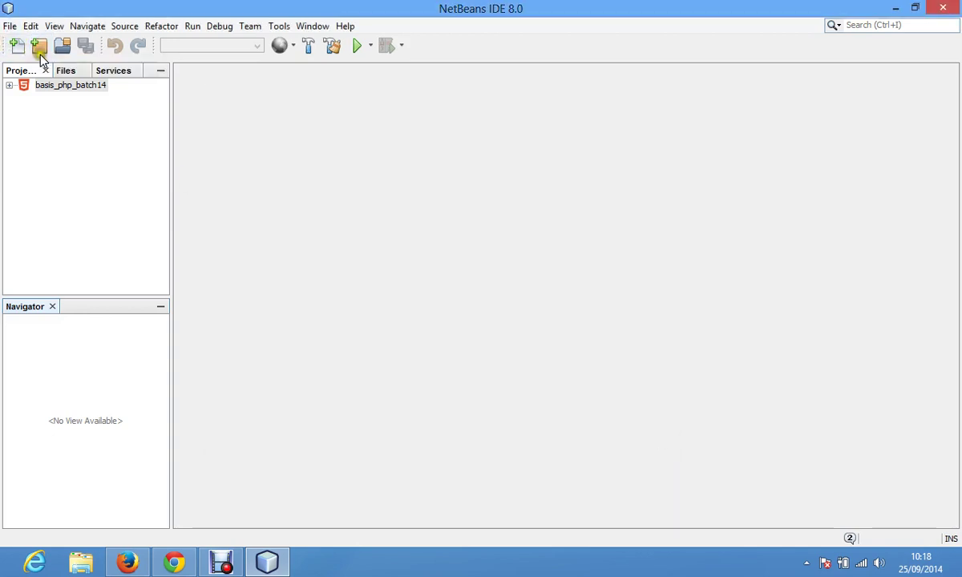
pyautogui.click(38, 49)
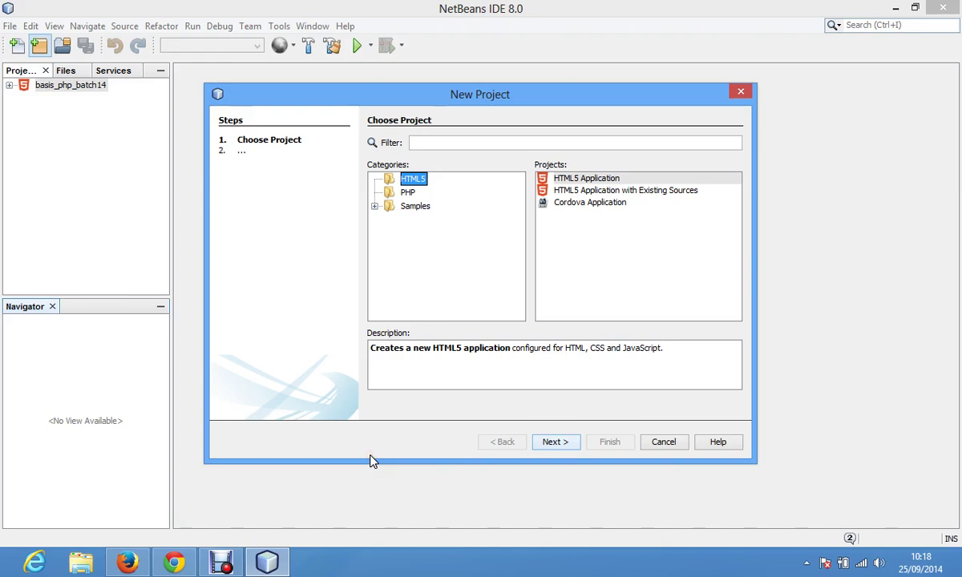
pyautogui.click(408, 193)
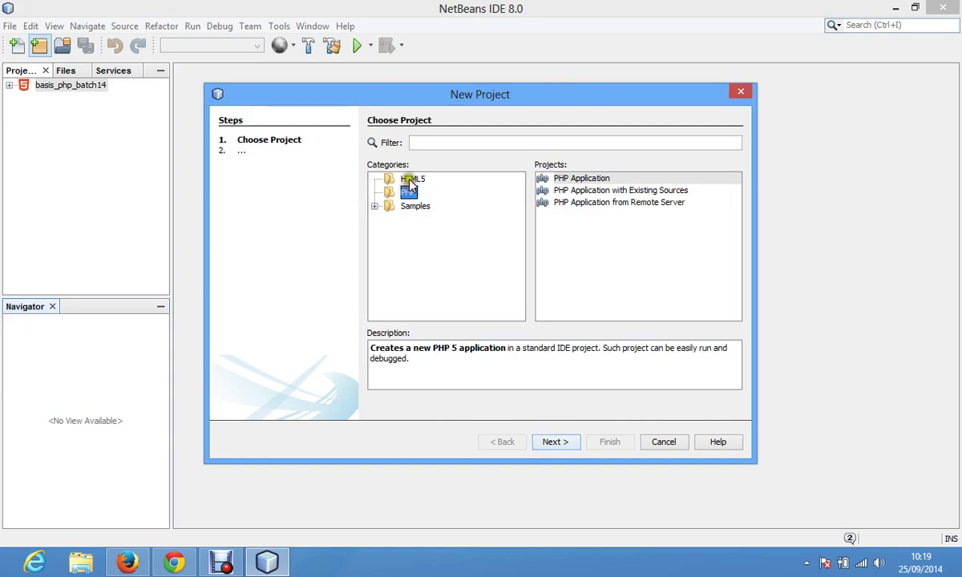
pyautogui.click(411, 179)
pyautogui.click(408, 193)
pyautogui.click(423, 181)
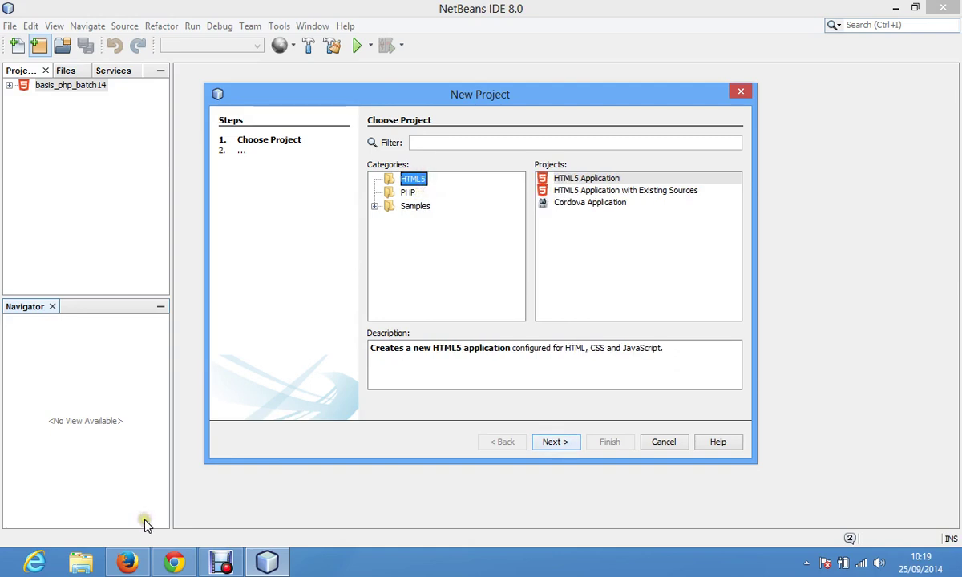
# Switch to Firefox and open Google in the blank tab
pyautogui.click(88, 565)
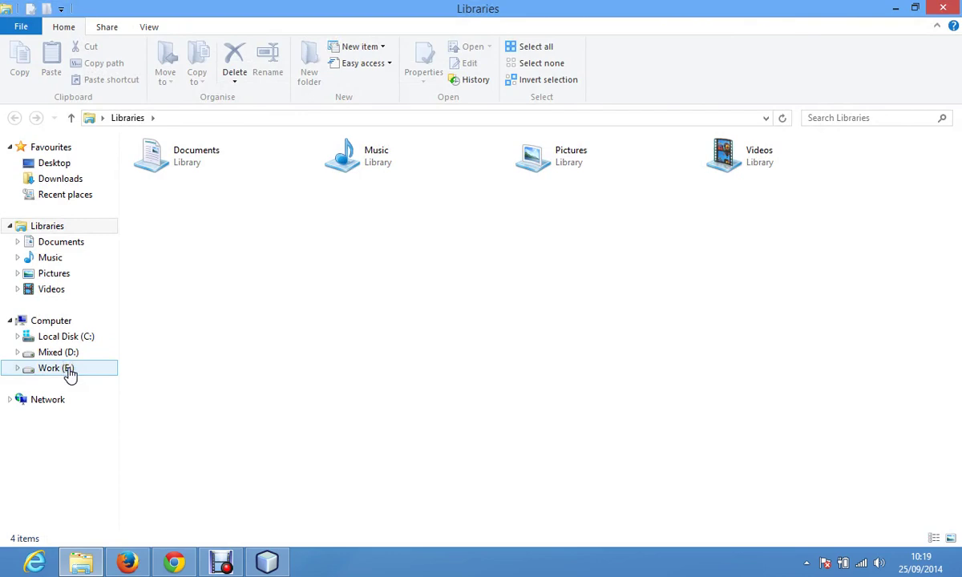
pyautogui.click(120, 565)
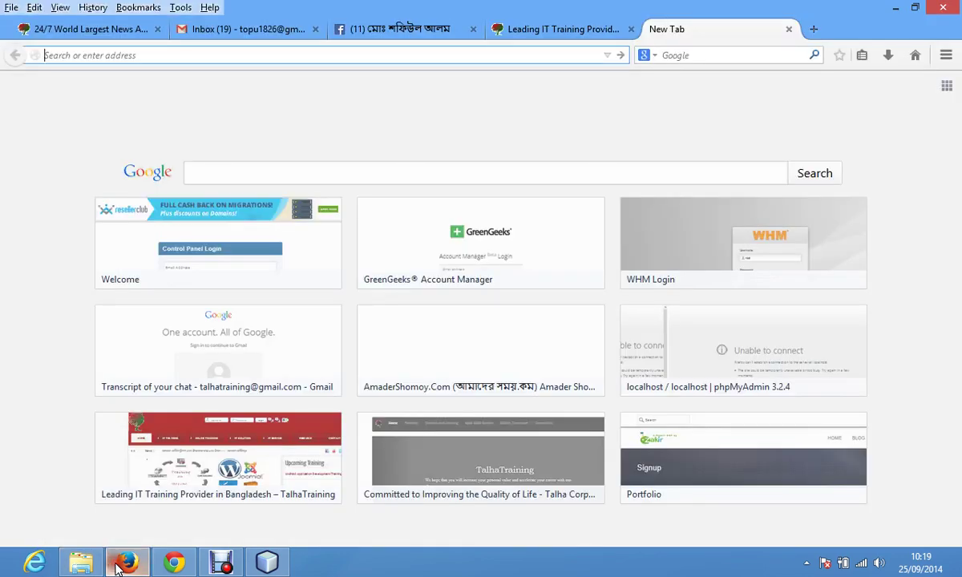
pyautogui.write('g')
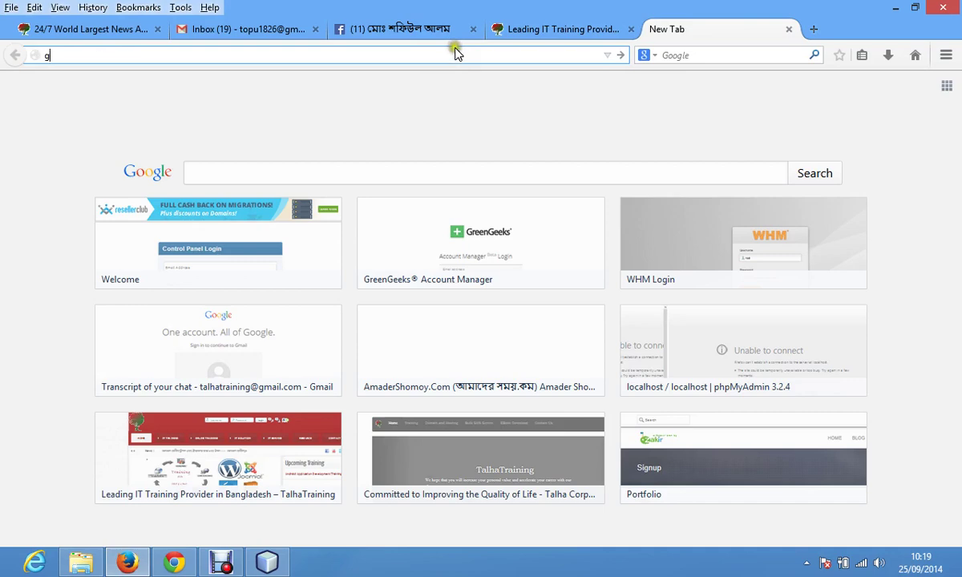
pyautogui.write('oogle')
pyautogui.press('Return')
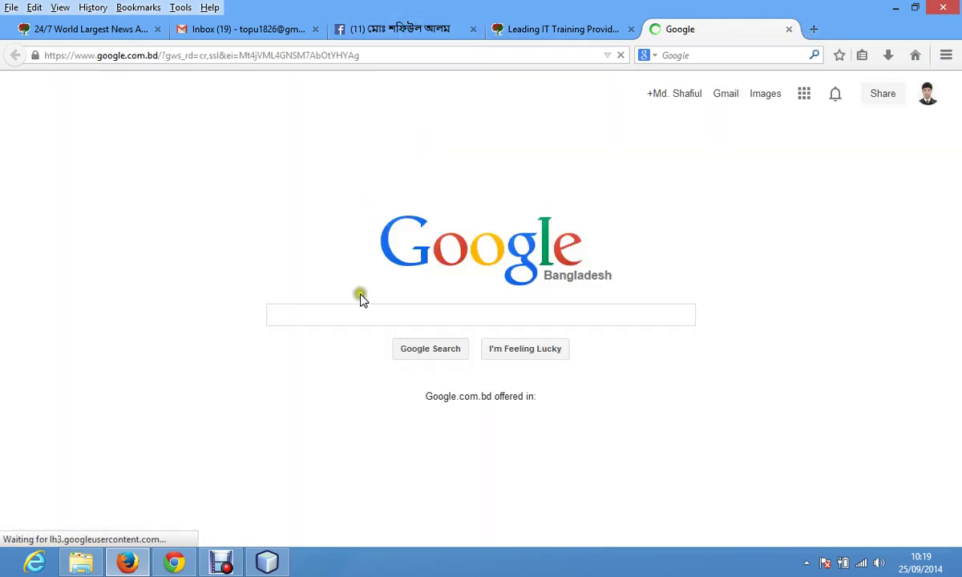
# Search Google for "netbeans"
pyautogui.click(349, 316)
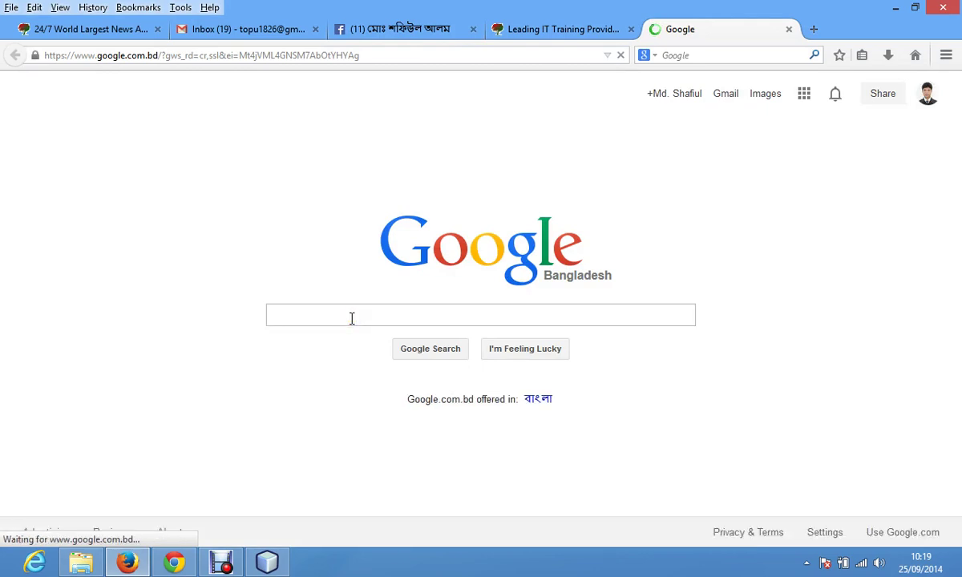
pyautogui.write('netbea')
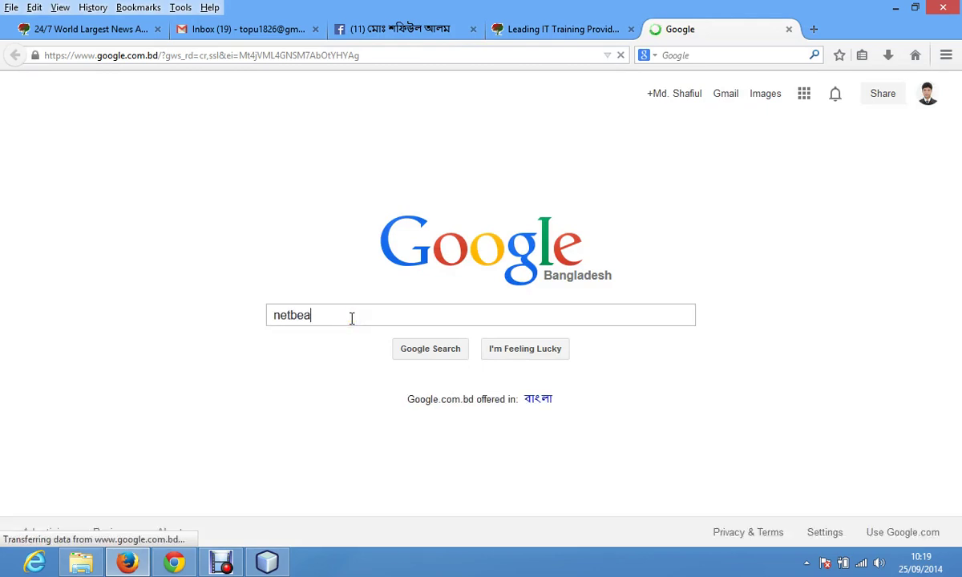
pyautogui.write('ns')
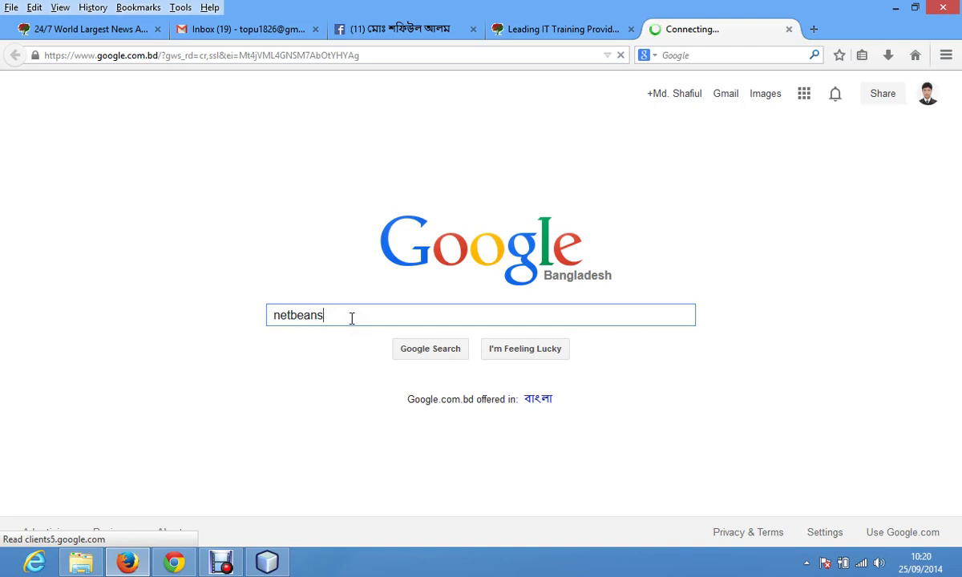
pyautogui.press('Return')
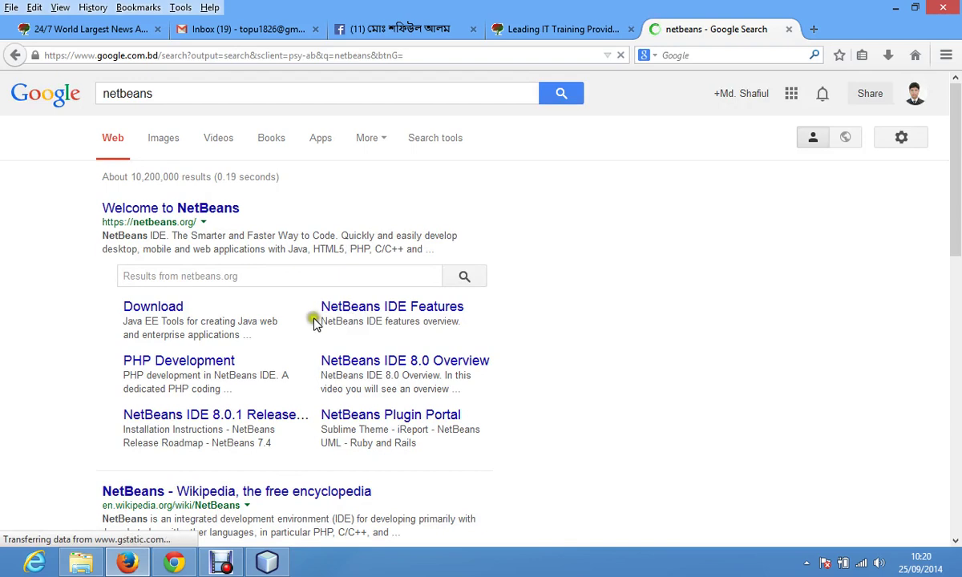
# Load the NetBeans Download page from the netbeans.org search result
pyautogui.click(165, 313)
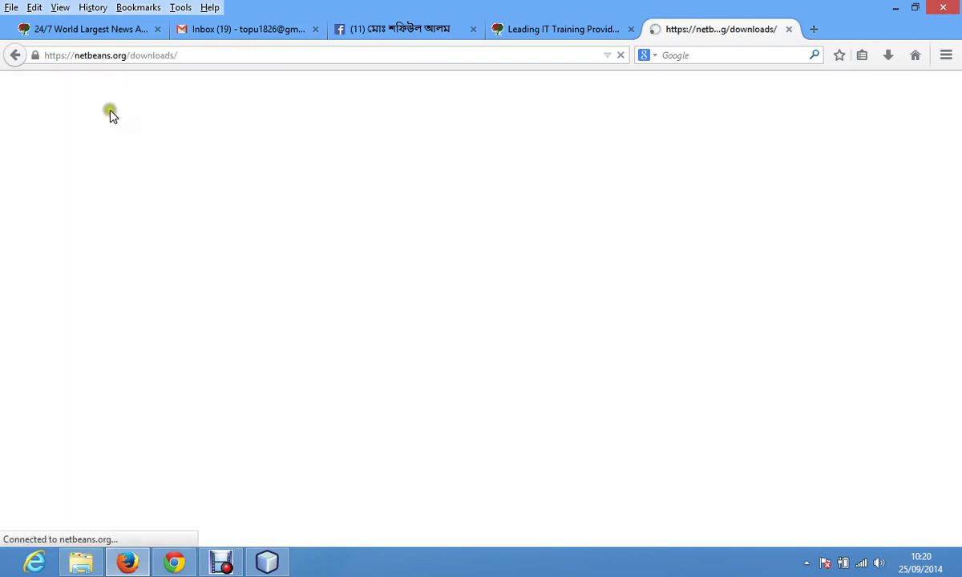
pyautogui.click(589, 32)
pyautogui.click(688, 32)
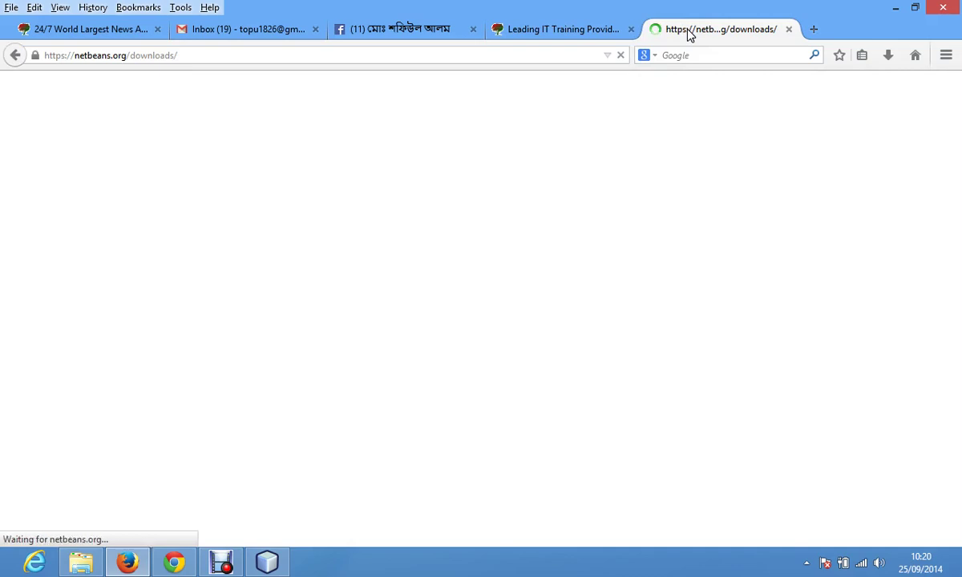
# Open the Drafts folder in the Gmail tab and return to the NetBeans IDE Download page
pyautogui.click(281, 30)
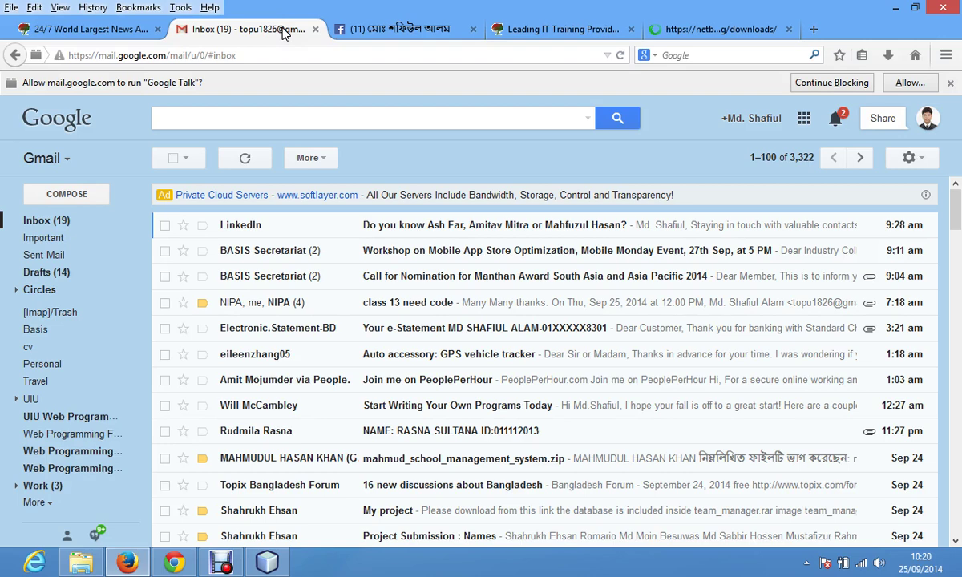
pyautogui.click(33, 273)
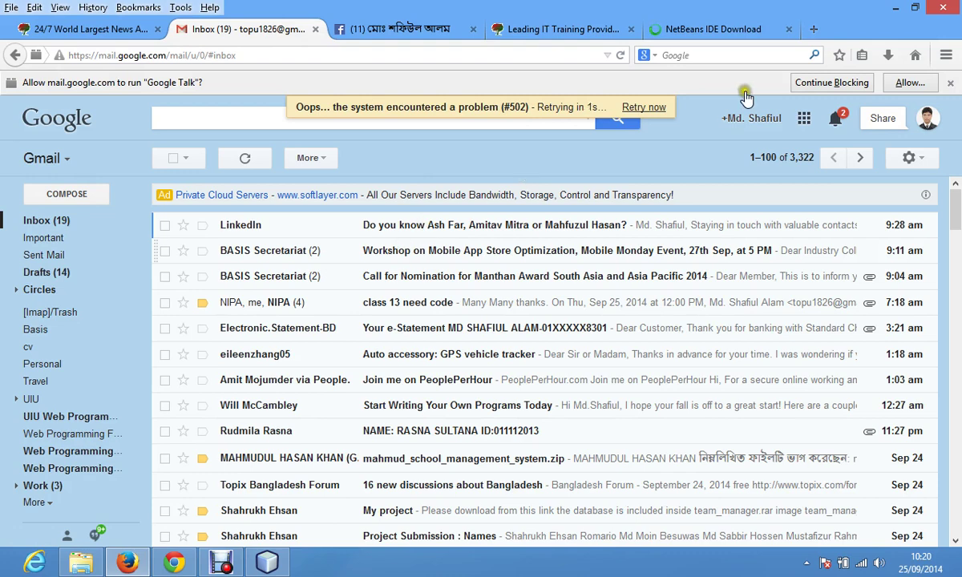
pyautogui.click(724, 31)
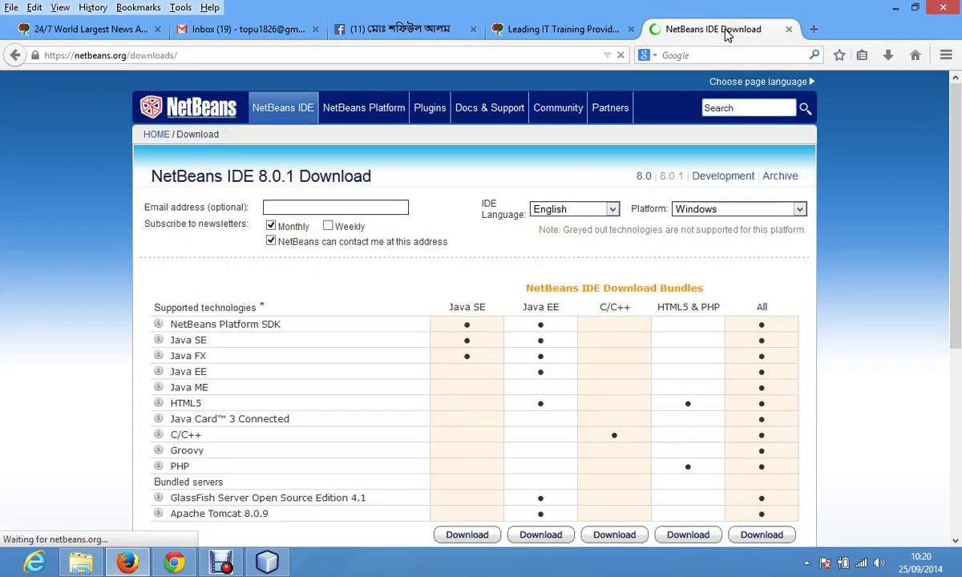
# Examine the NetBeans IDE 8.0.1 download bundles, especially the technologies and download option for HTML5 & PHP
pyautogui.moveTo(957, 145)
pyautogui.mouseDown()
pyautogui.moveTo(958, 249)
pyautogui.moveTo(958, 212)
pyautogui.mouseUp()
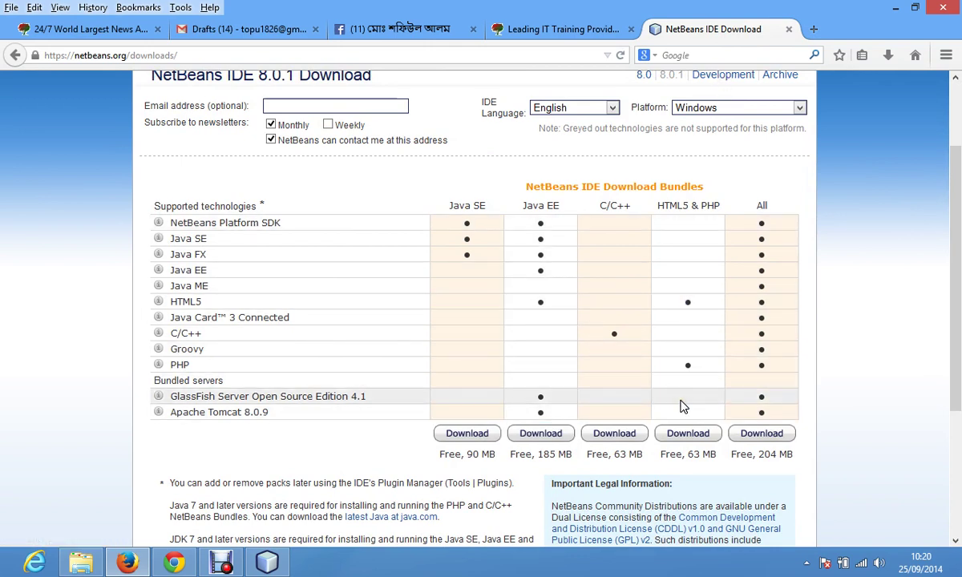
pyautogui.click(698, 420)
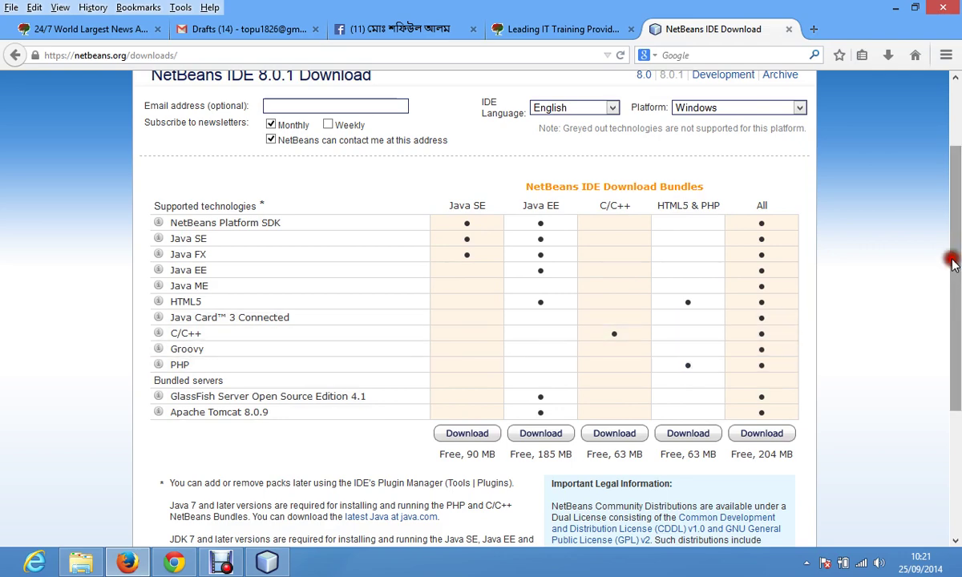
pyautogui.moveTo(954, 383); pyautogui.dragTo(938, 174)
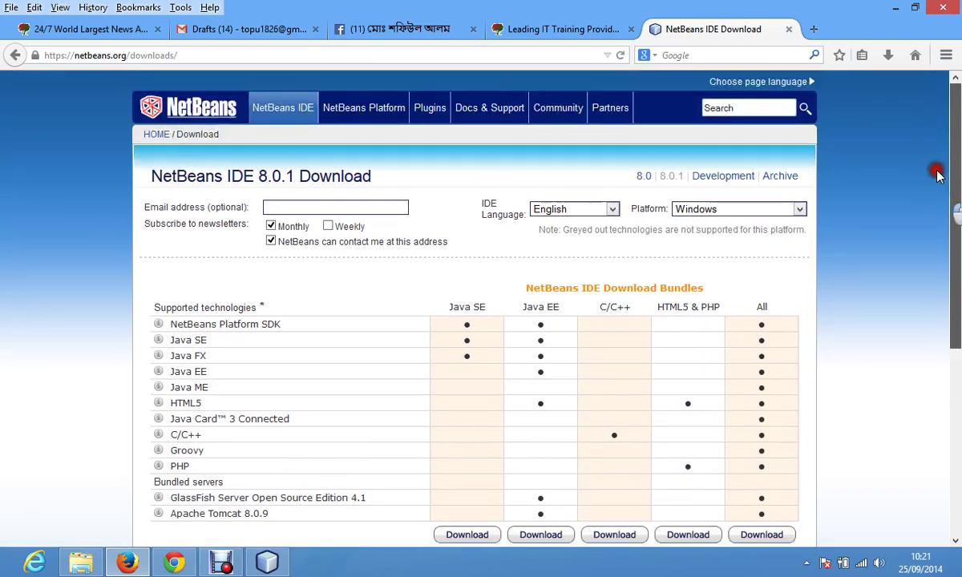
# Minimise Firefox and File Explorer to return to NetBeans IDE, and cancel the open New Project wizard
pyautogui.click(896, 9)
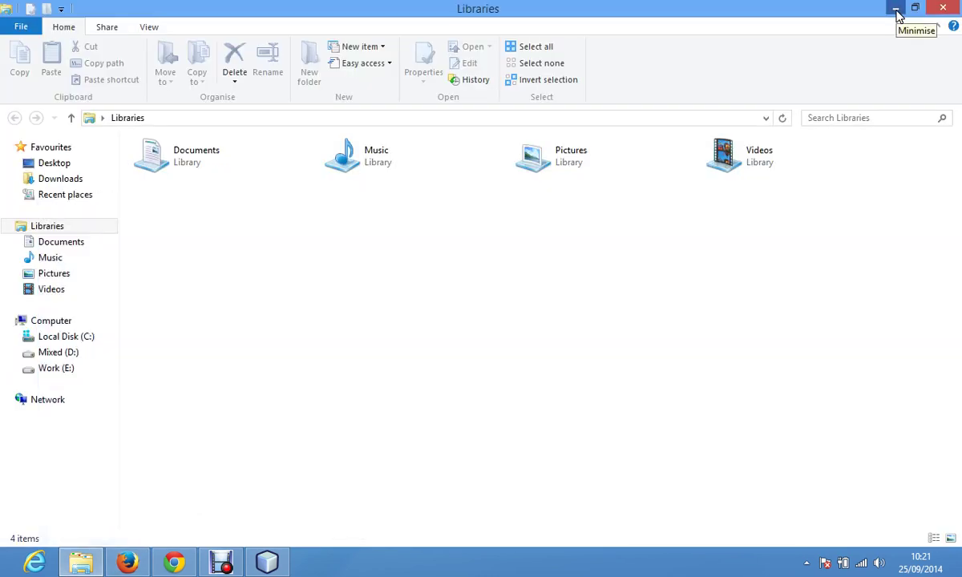
pyautogui.click(897, 11)
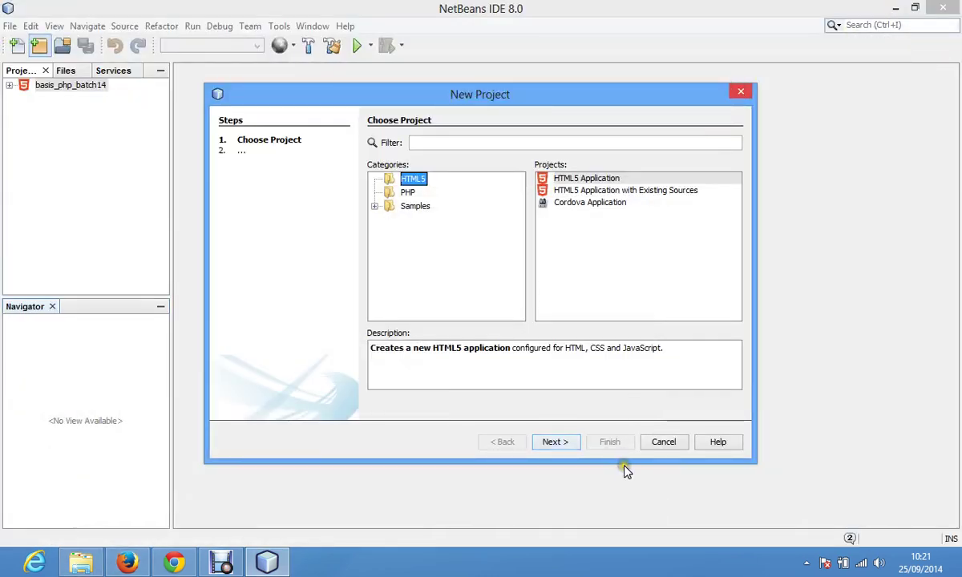
pyautogui.click(678, 446)
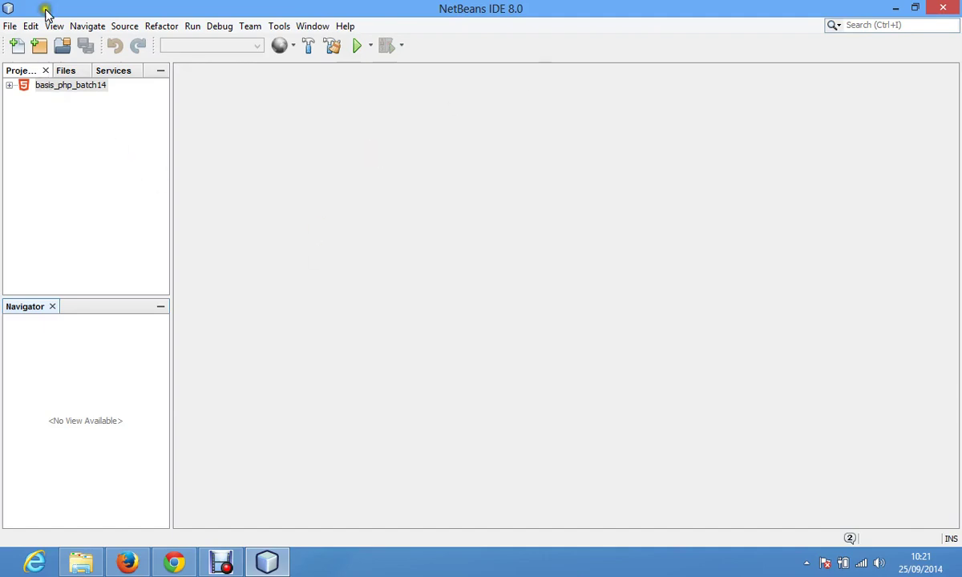
# Start a new project of type HTML5 Application and proceed to its name and location settings
pyautogui.click(39, 46)
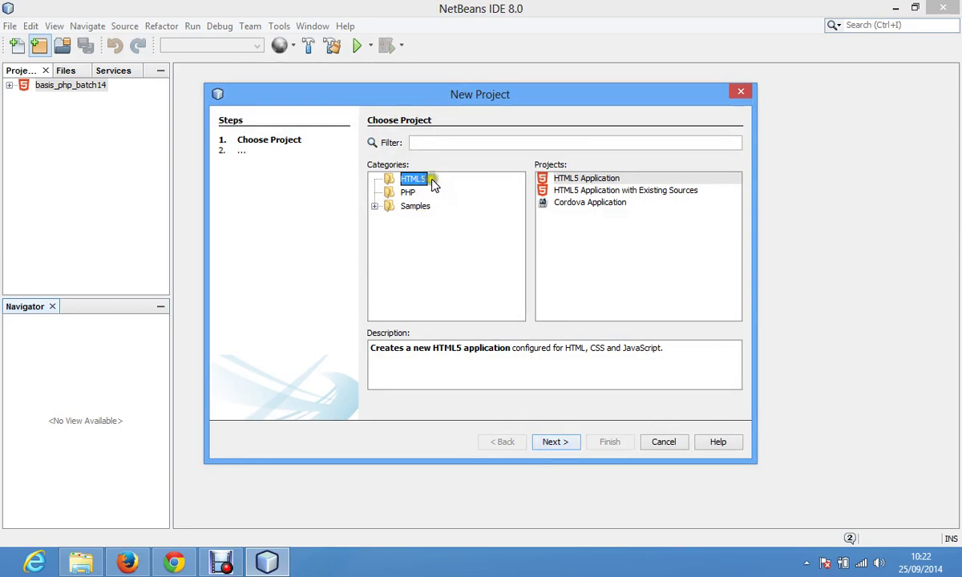
pyautogui.click(585, 178)
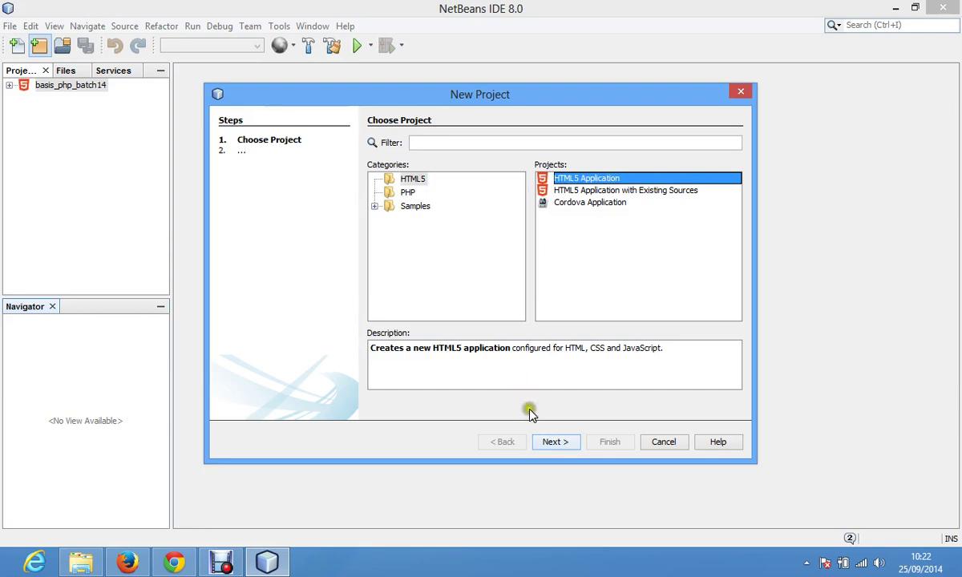
pyautogui.click(556, 442)
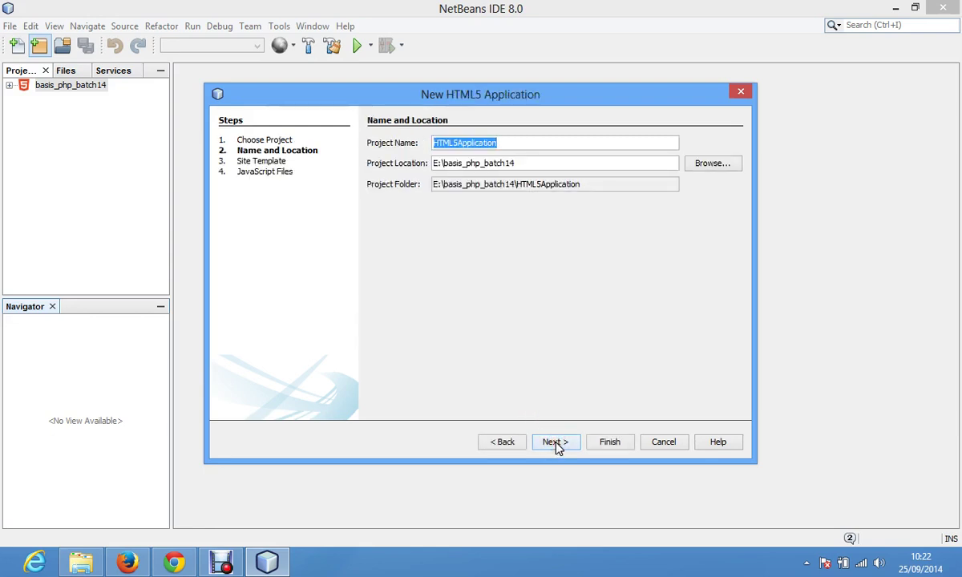
# Choose the E:\ drive as the project location and extend the path to E:\bais_php_batch15
pyautogui.click(718, 165)
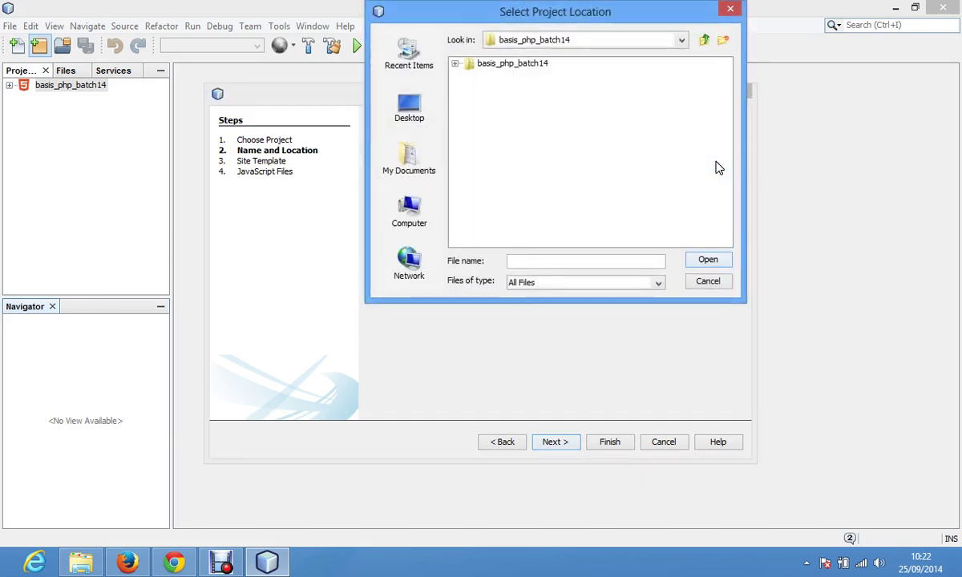
pyautogui.click(703, 43)
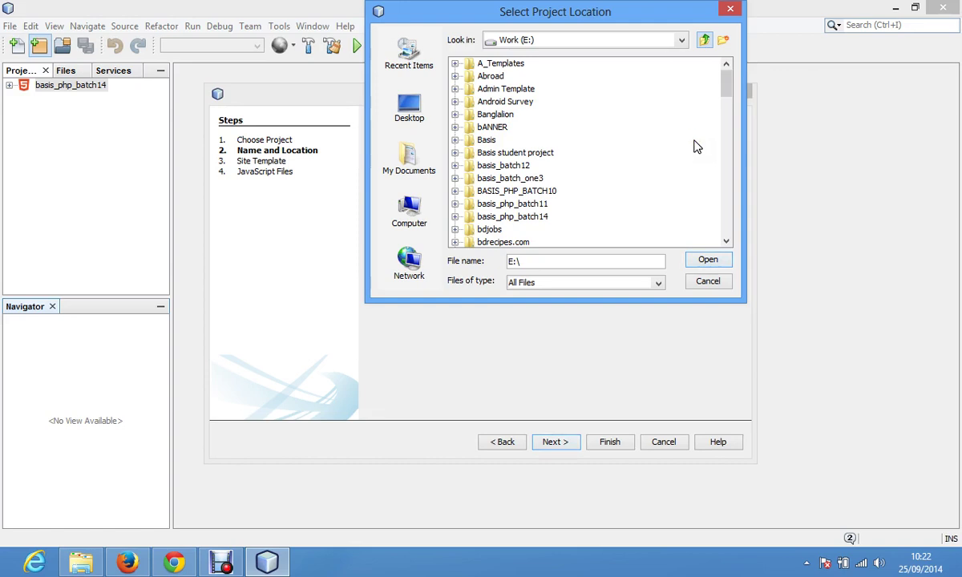
pyautogui.click(703, 262)
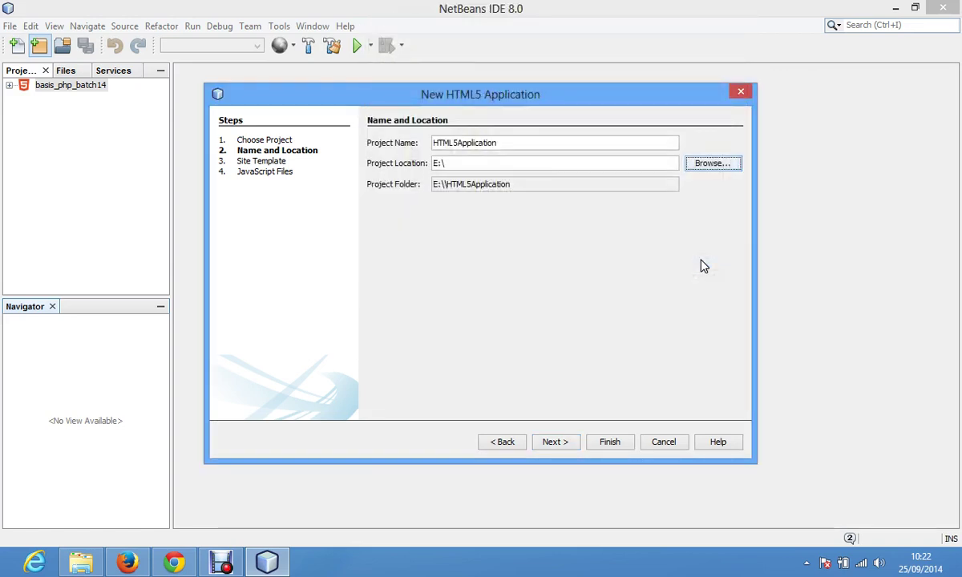
pyautogui.click(522, 162)
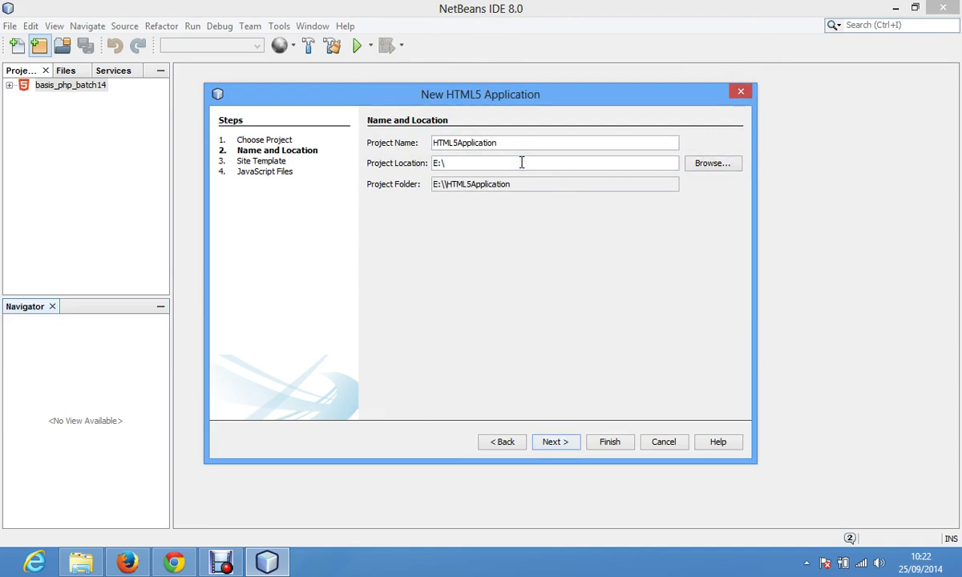
pyautogui.write('bais')
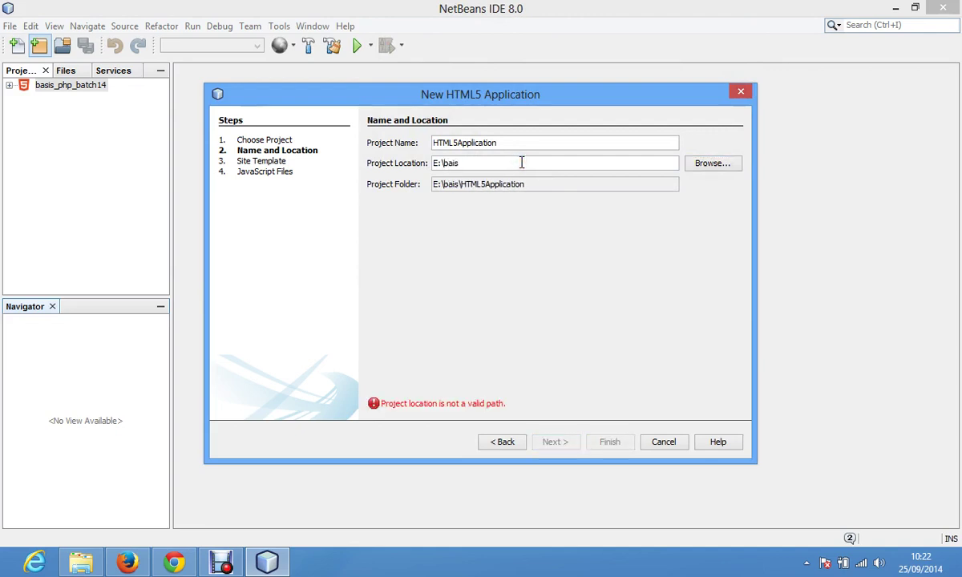
pyautogui.write('_php')
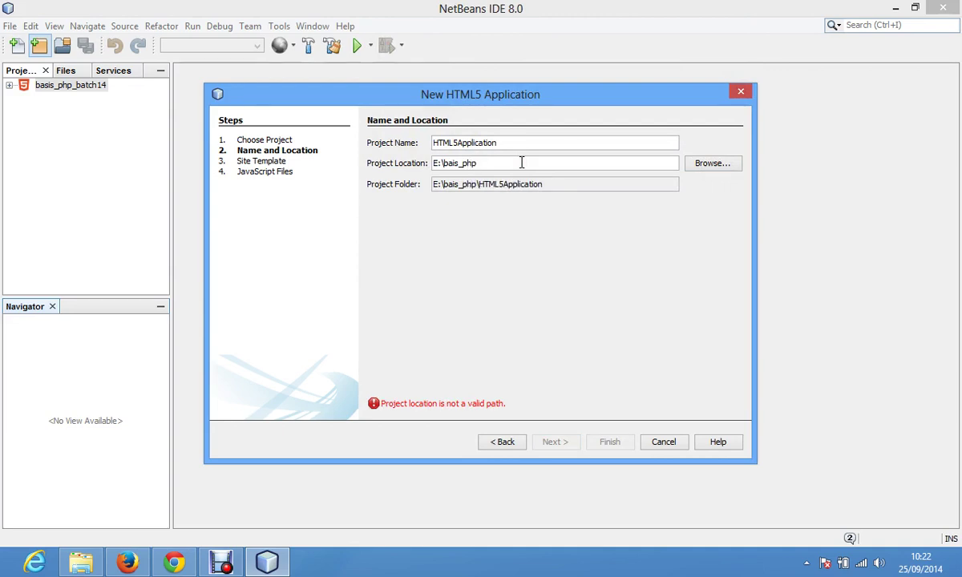
pyautogui.write('_batch15')
# Copy the folder name from the project location and set the project name to bais_php_batch15
pyautogui.hotkey('shift', 'Left')
pyautogui.hotkey('shift', 'Left')
pyautogui.hotkey('shift', 'Left')
pyautogui.hotkey('shift', 'Left')
pyautogui.hotkey('shift', 'Left')
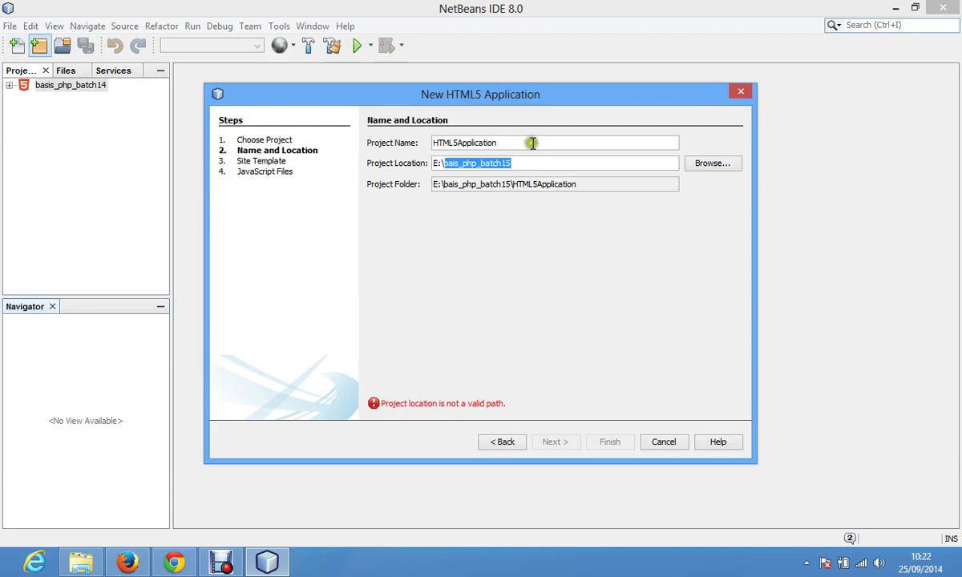
pyautogui.click(534, 143)
pyautogui.press('BackSpace')
pyautogui.press('BackSpace')
pyautogui.press('BackSpace')
pyautogui.press('BackSpace')
pyautogui.press('BackSpace')
pyautogui.press('BackSpace')
pyautogui.press('BackSpace')
pyautogui.press('BackSpace')
pyautogui.press('BackSpace')
pyautogui.press('BackSpace')
pyautogui.press('BackSpace')
pyautogui.press('BackSpace')
pyautogui.press('BackSpace')
pyautogui.press('BackSpace')
pyautogui.press('BackSpace')
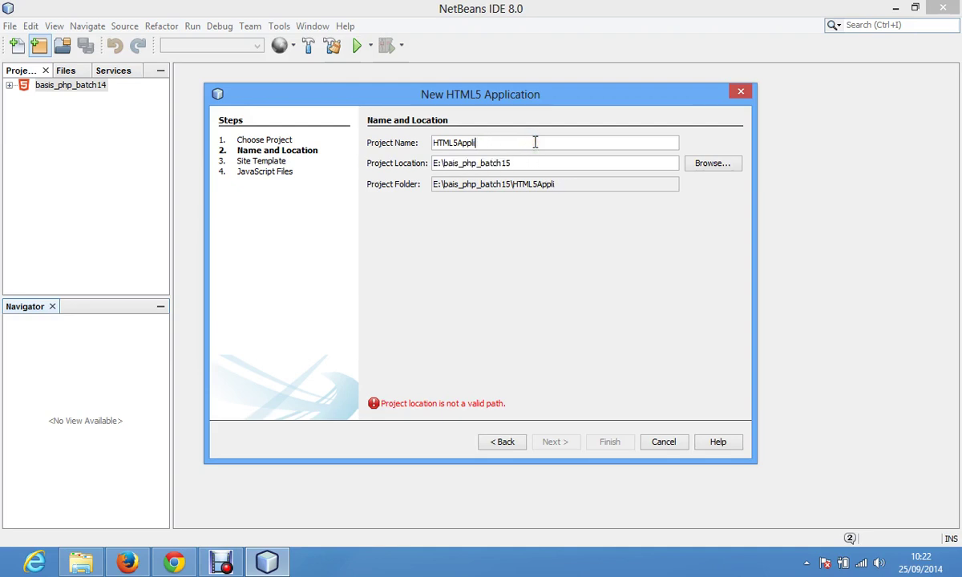
pyautogui.write('bais_php_batch15')
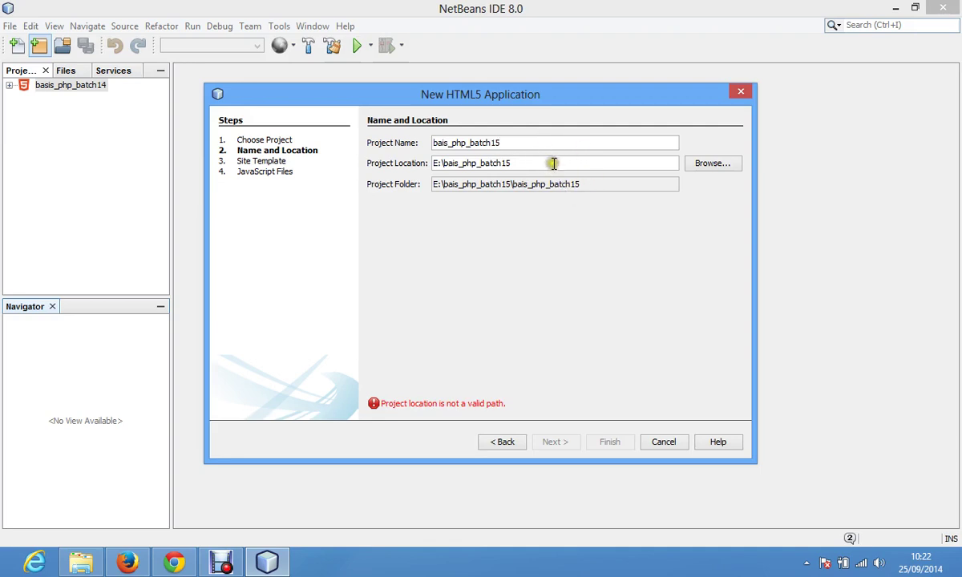
# Copy the folder name from the project location, switch to File Explorer, and create a folder named bais_php_batch15 on Work (E:)
pyautogui.click(553, 163)
pyautogui.hotkey('shift', 'Left')
pyautogui.hotkey('shift', 'Left')
pyautogui.hotkey('shift', 'Left')
pyautogui.hotkey('shift', 'Left')
pyautogui.hotkey('shift', 'Left')
pyautogui.hotkey('shift', 'Left')
pyautogui.hotkey('shift', 'Left')
pyautogui.hotkey('shift', 'Left')
pyautogui.hotkey('shift', 'Left')
pyautogui.hotkey('shift', 'Left')
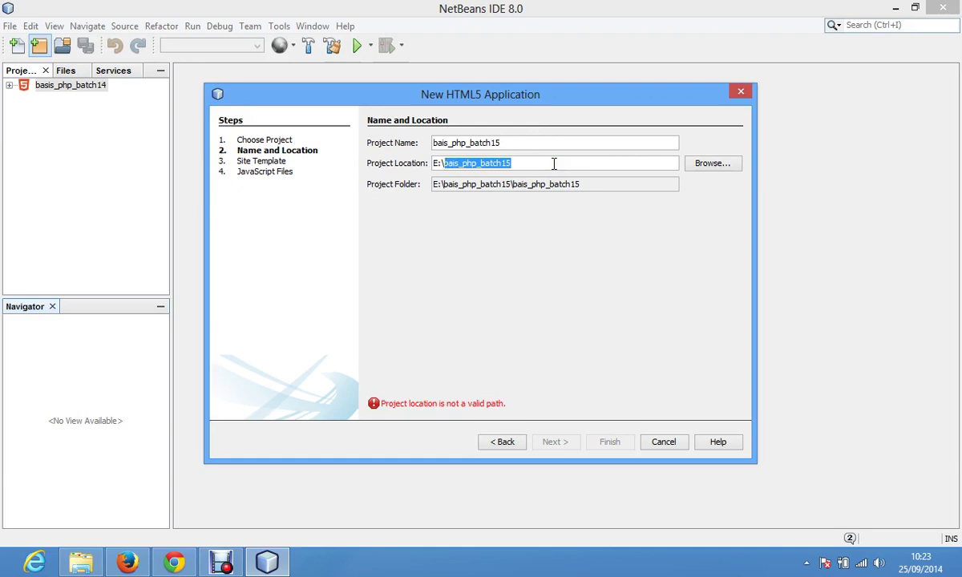
pyautogui.click(69, 566)
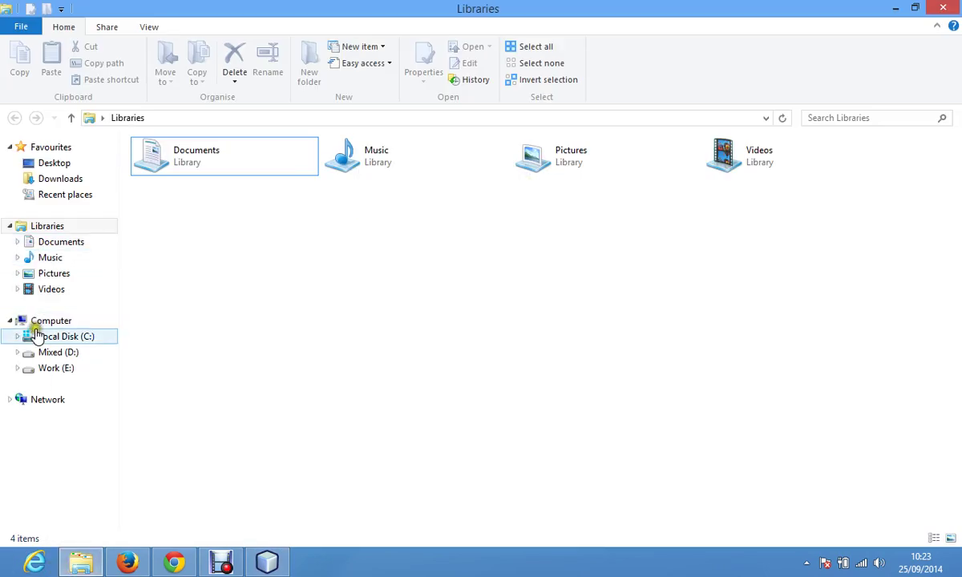
pyautogui.click(50, 369)
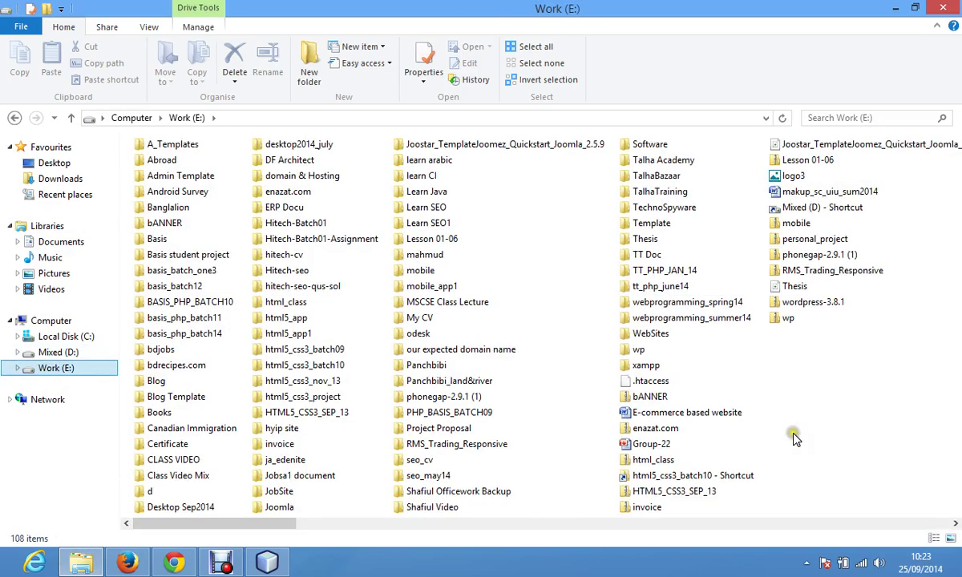
pyautogui.rightClick(793, 438)
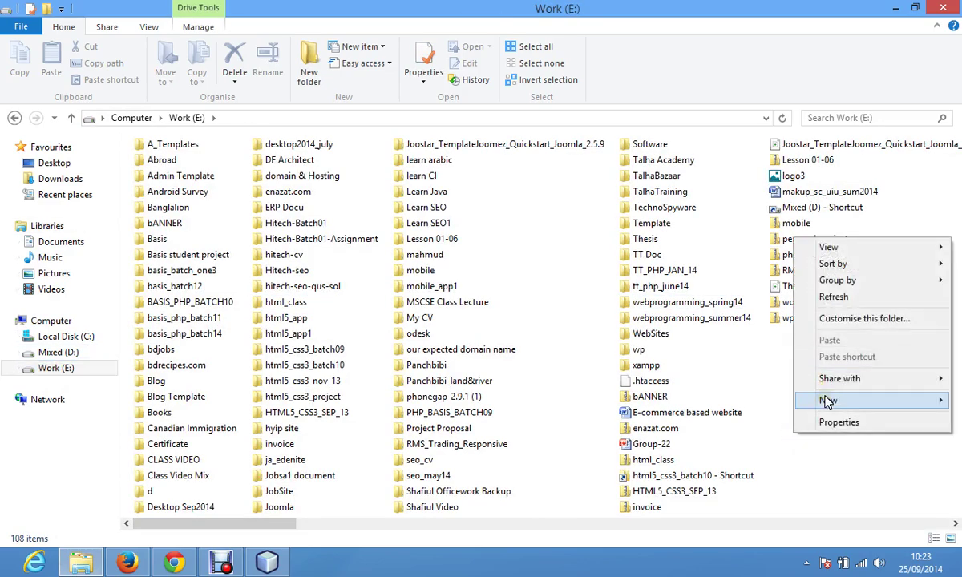
pyautogui.moveTo(827, 401)
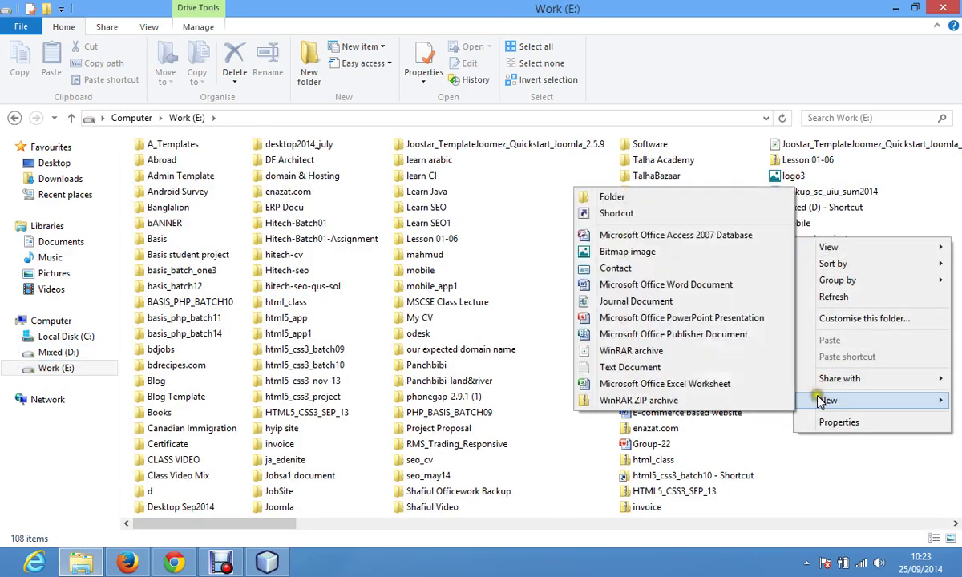
pyautogui.click(611, 199)
pyautogui.write('bais_php_batch15')
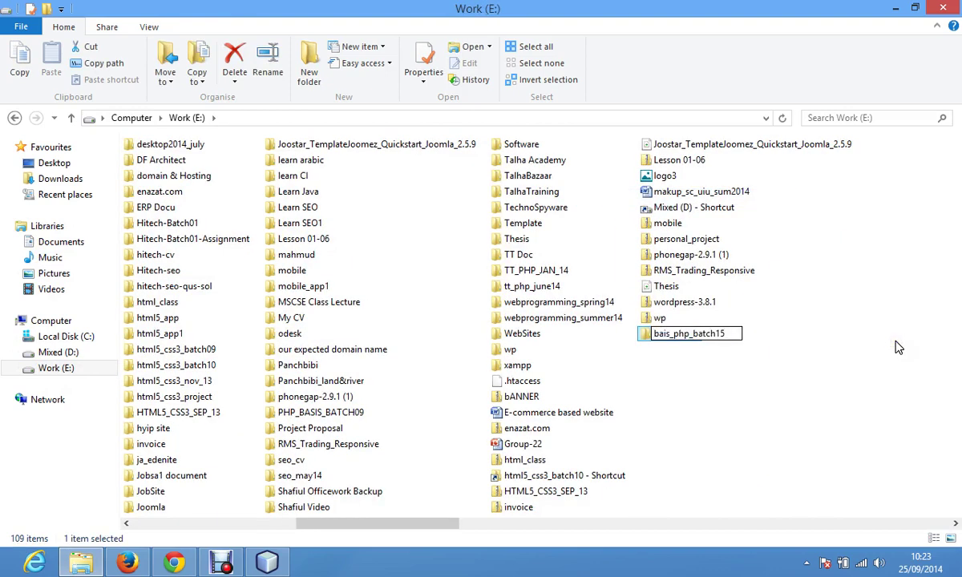
pyautogui.press('Return')
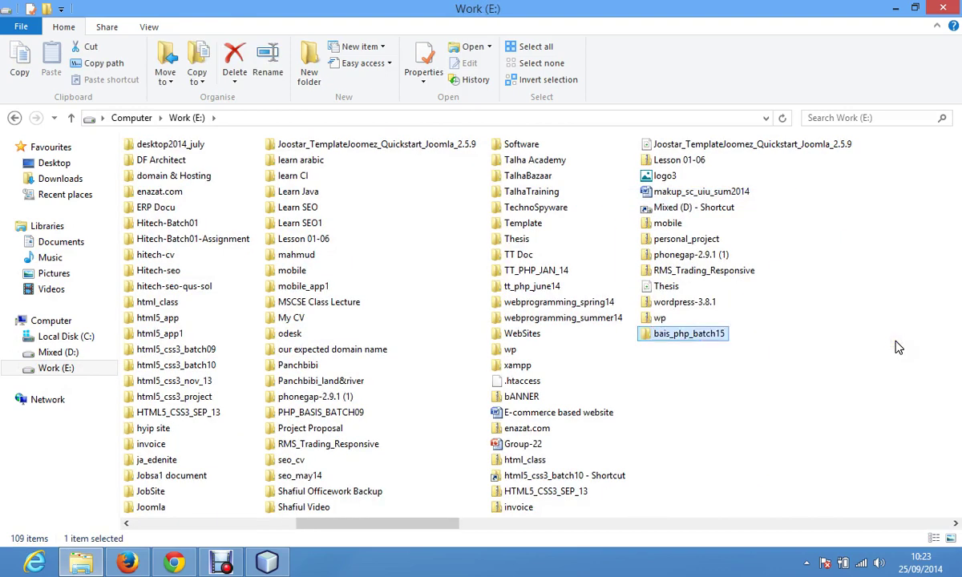
pyautogui.click(898, 346)
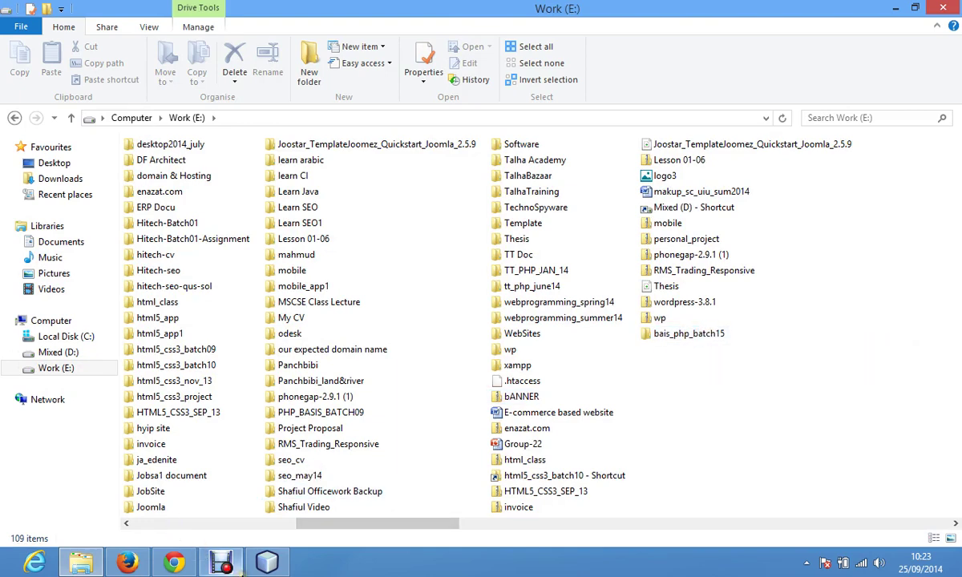
# Switch back to NetBeans IDE and correct the project location to E:\basis_php_batch15
pyautogui.click(221, 562)
pyautogui.click(267, 562)
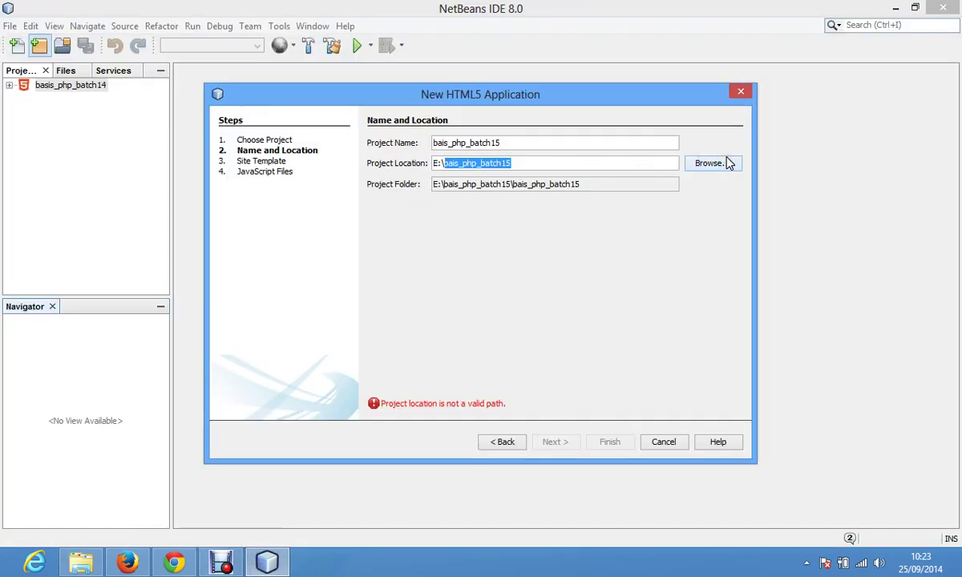
pyautogui.click(461, 169)
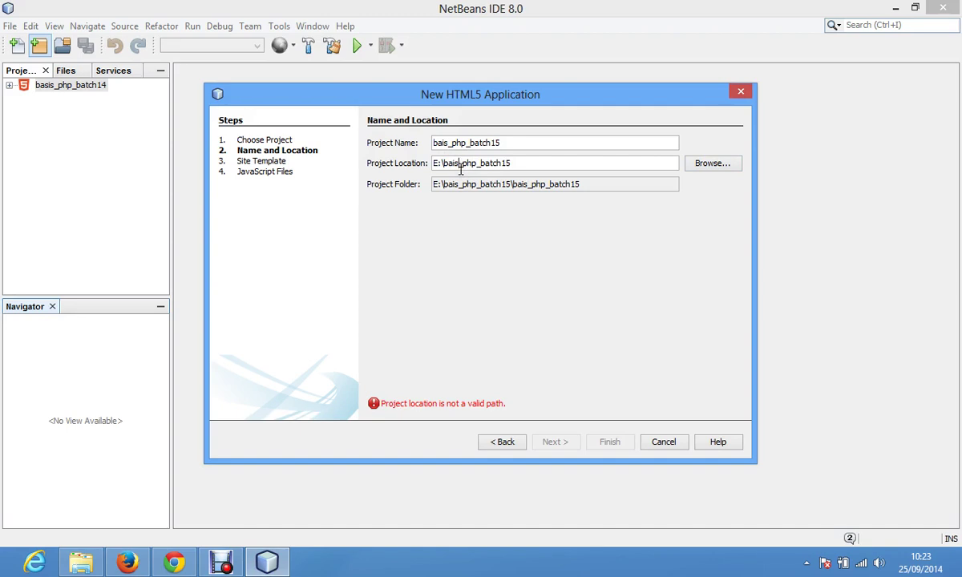
pyautogui.press('BackSpace')
pyautogui.press('BackSpace')
pyautogui.write('sis')
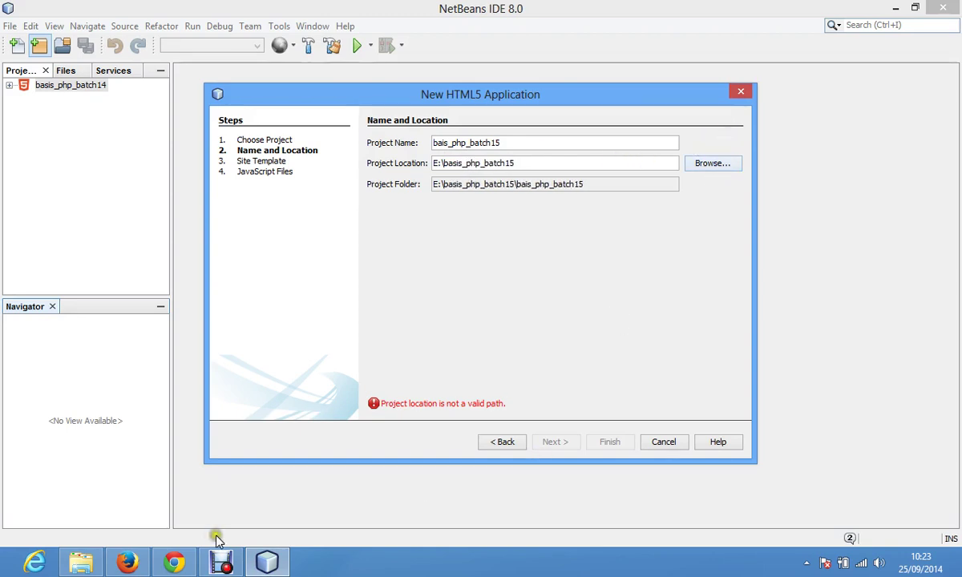
# Switch to File Explorer and rename the bais_php_batch15 folder on Work (E:) as basis_php_batch15
pyautogui.click(79, 563)
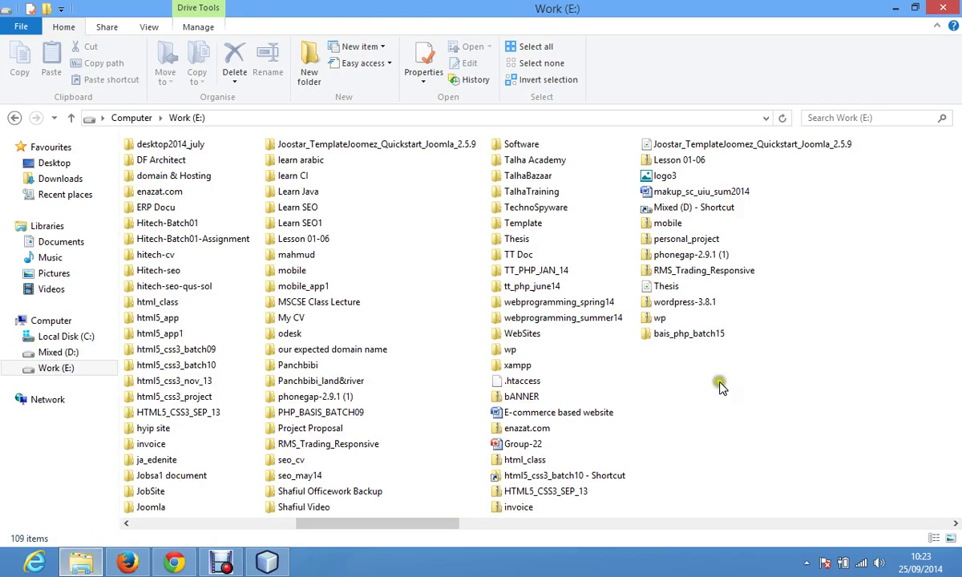
pyautogui.click(694, 336)
pyautogui.click(695, 337)
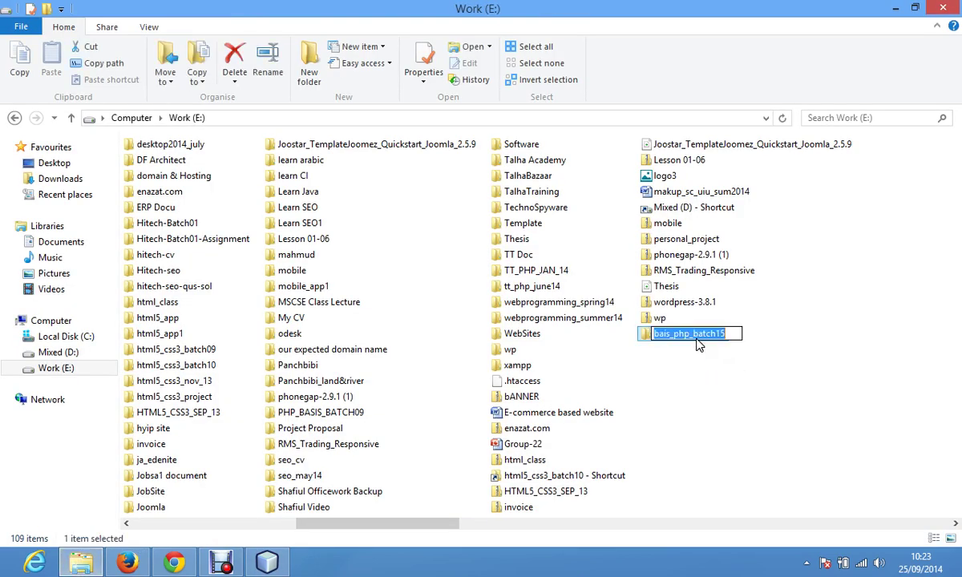
pyautogui.click(665, 333)
pyautogui.press('BackSpace')
pyautogui.press('BackSpace')
pyautogui.write('sis')
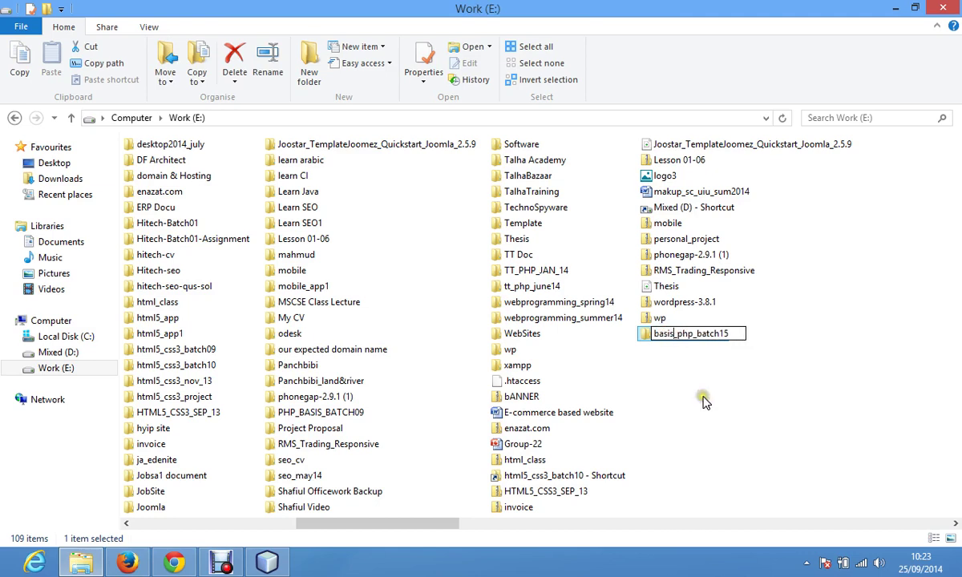
pyautogui.click(695, 378)
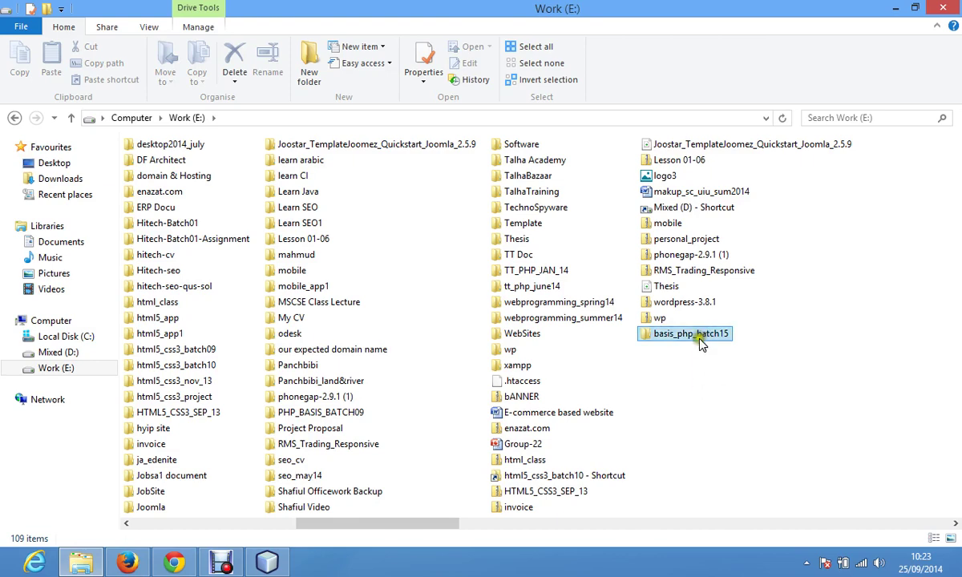
# Switch back to NetBeans IDE and browse to E:\basis_php_batch15 as the project location
pyautogui.click(266, 563)
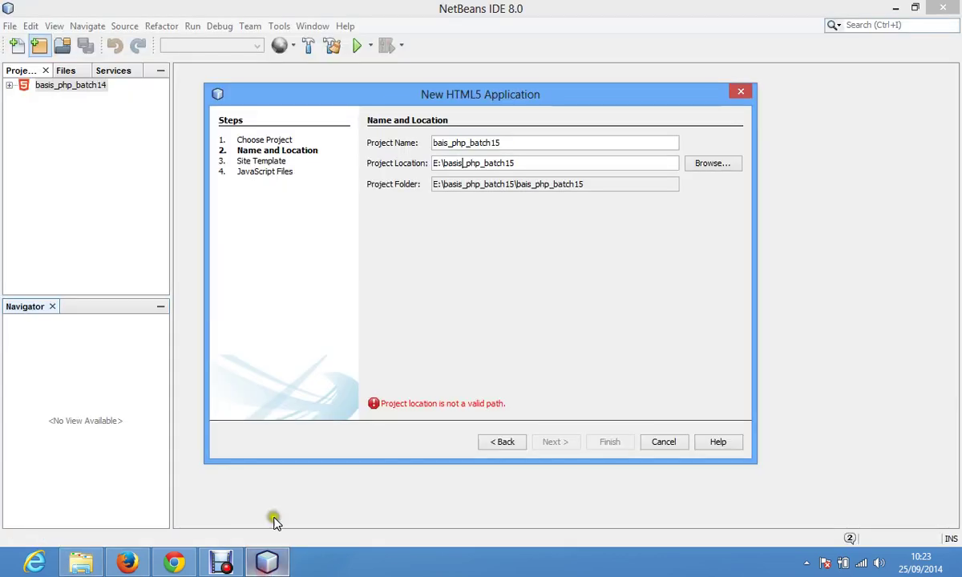
pyautogui.click(721, 162)
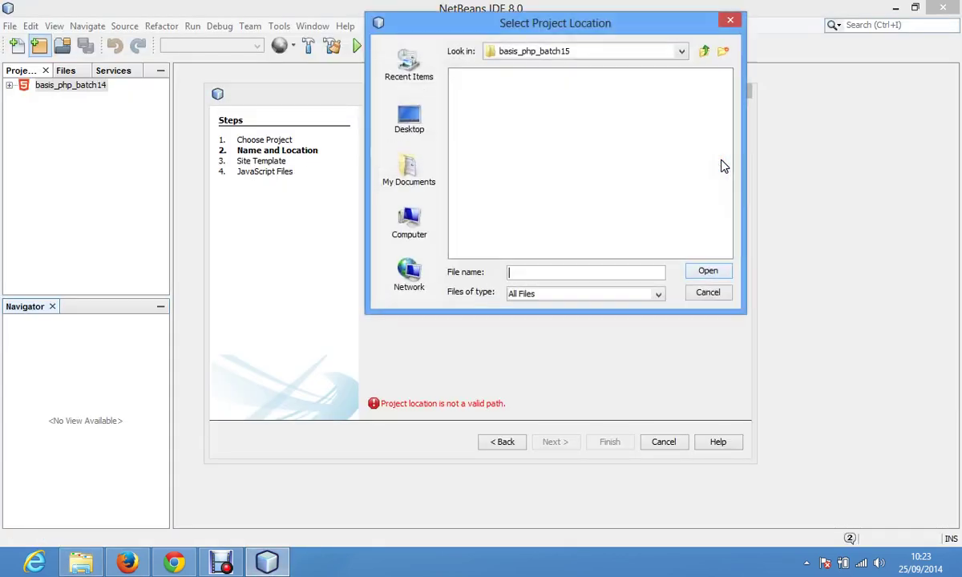
pyautogui.click(705, 52)
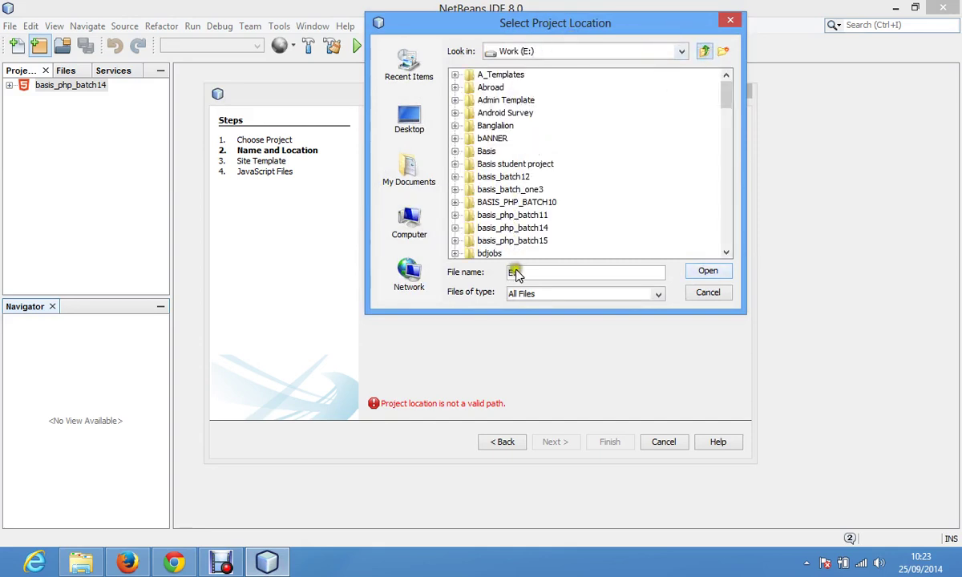
pyautogui.click(525, 242)
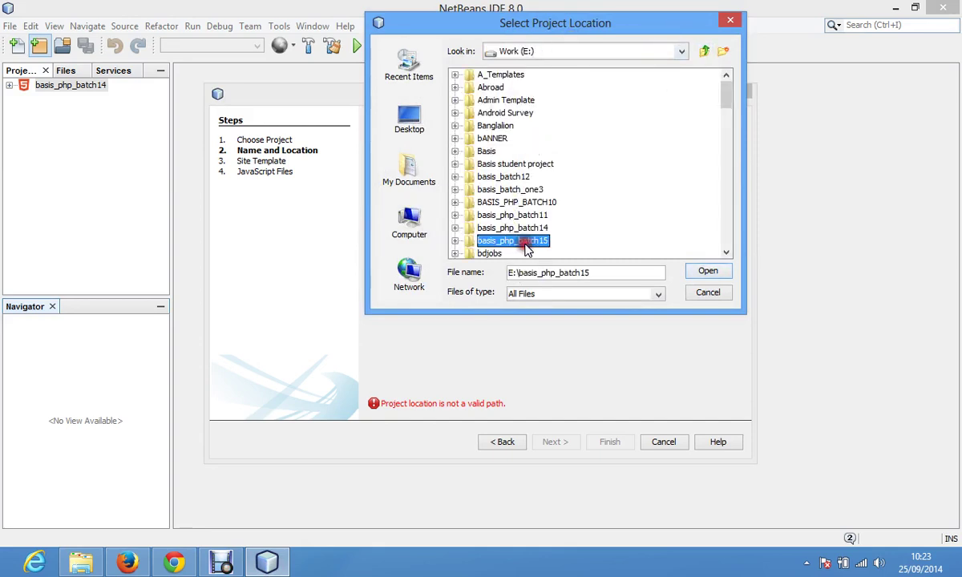
pyautogui.click(715, 274)
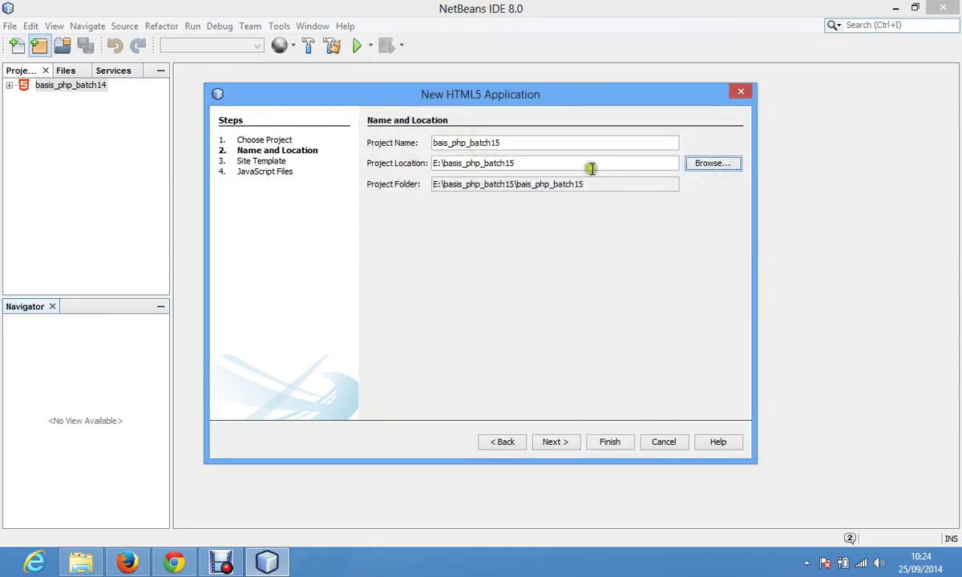
# Copy the folder name from the project location, set the project name to basis_php_batch15, and finish creating the project
pyautogui.click(591, 167)
pyautogui.hotkey('shift', 'Left')
pyautogui.hotkey('shift', 'Left')
pyautogui.hotkey('shift', 'Left')
pyautogui.hotkey('shift', 'Left')
pyautogui.hotkey('shift', 'Left')
pyautogui.hotkey('shift', 'Left')
pyautogui.hotkey('shift', 'Left')
pyautogui.hotkey('shift', 'Left')
pyautogui.hotkey('shift', 'Left')
pyautogui.hotkey('shift', 'Left')
pyautogui.hotkey('shift', 'Left')
pyautogui.hotkey('shift', 'Left')
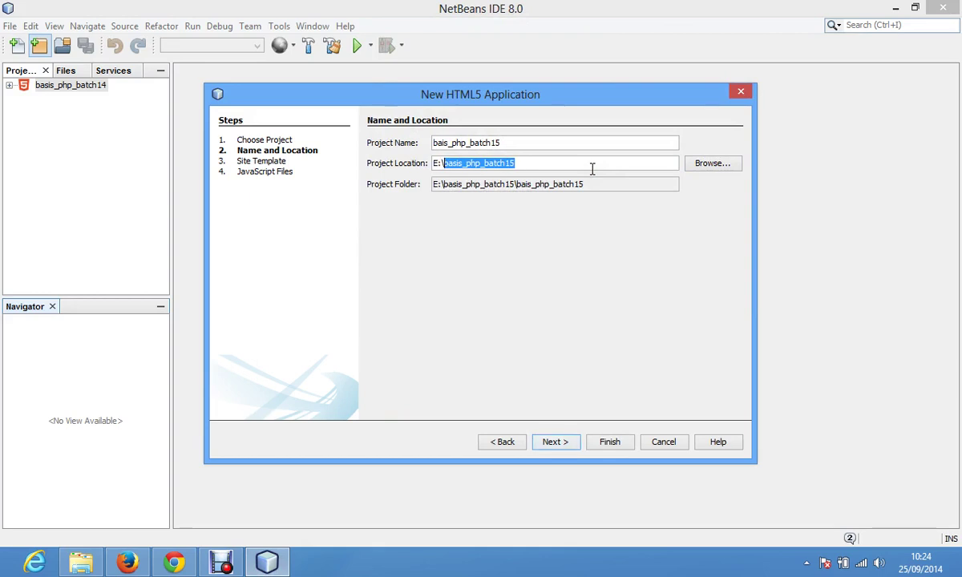
pyautogui.click(587, 145)
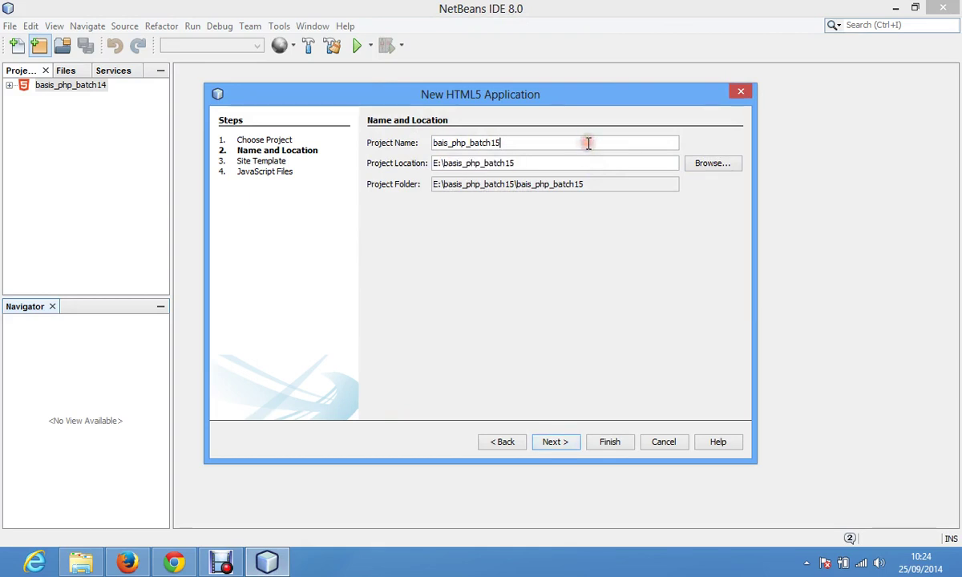
pyautogui.press('BackSpace')
pyautogui.press('BackSpace')
pyautogui.press('BackSpace')
pyautogui.press('BackSpace')
pyautogui.press('BackSpace')
pyautogui.press('BackSpace')
pyautogui.press('BackSpace')
pyautogui.press('BackSpace')
pyautogui.press('BackSpace')
pyautogui.press('BackSpace')
pyautogui.press('BackSpace')
pyautogui.press('BackSpace')
pyautogui.press('BackSpace')
pyautogui.press('BackSpace')
pyautogui.press('BackSpace')
pyautogui.press('BackSpace')
pyautogui.write('basis_php_batch15')
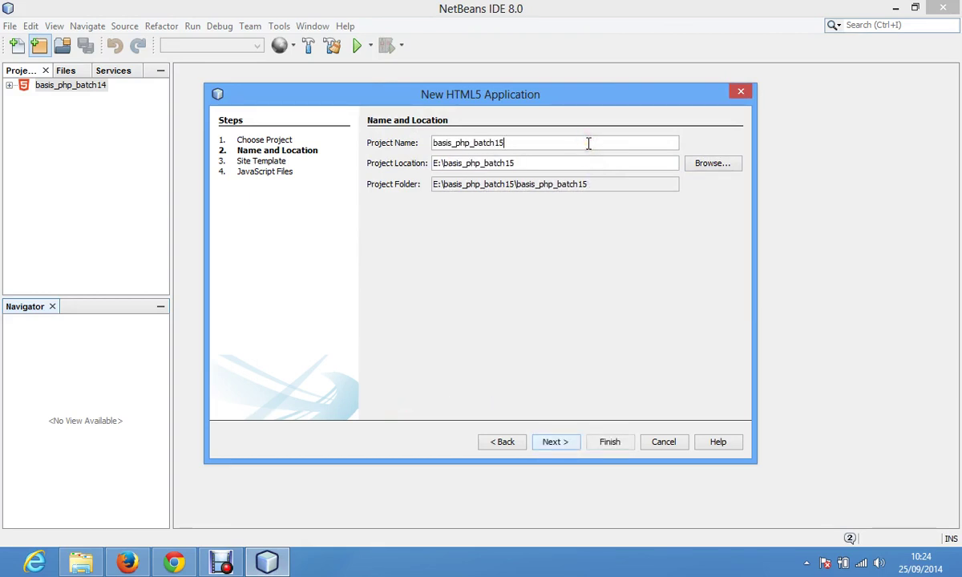
pyautogui.click(614, 441)
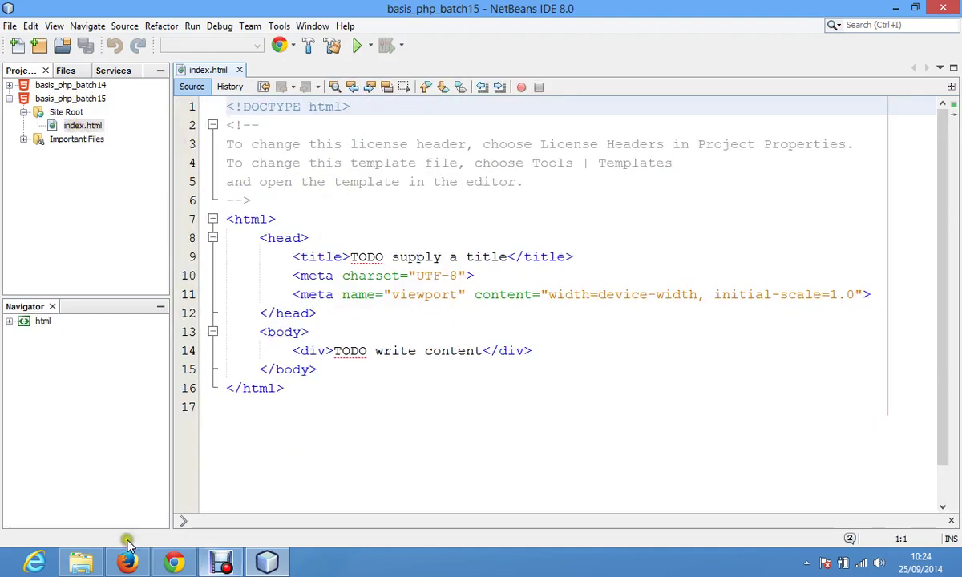
# Switch to File Explorer and open the public_html folder of the new project inside E:\basis_php_batch15\basis_php_batch15
pyautogui.click(80, 563)
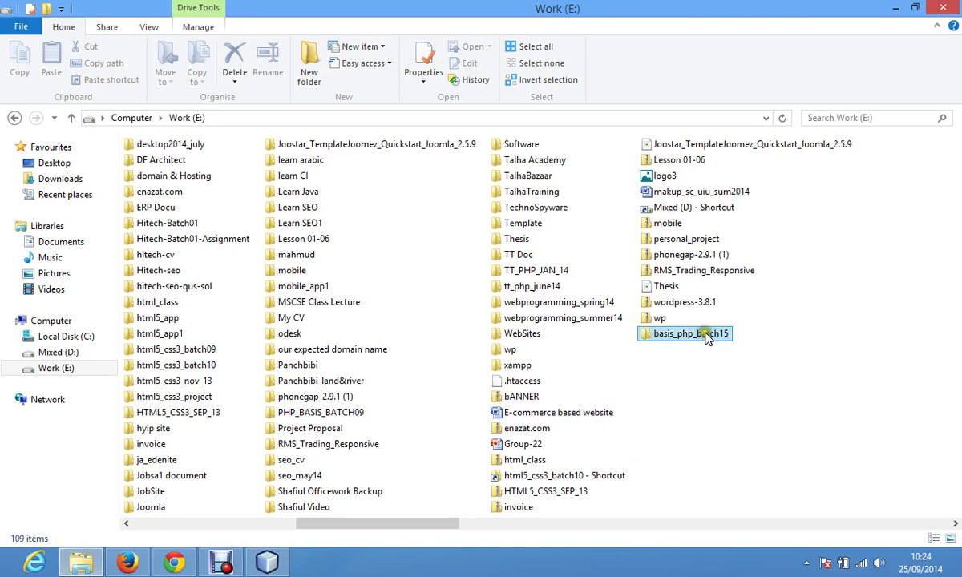
pyautogui.doubleClick(674, 329)
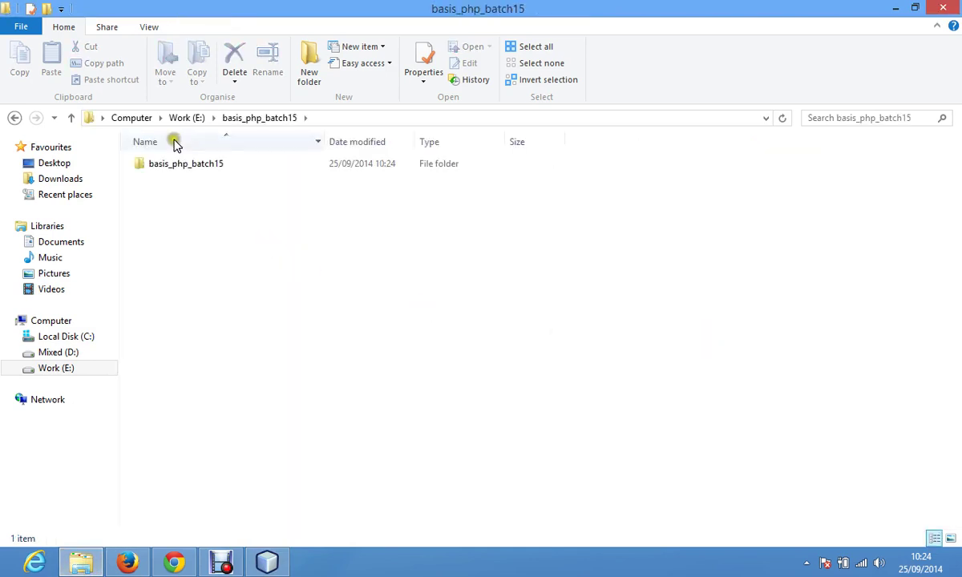
pyautogui.doubleClick(181, 166)
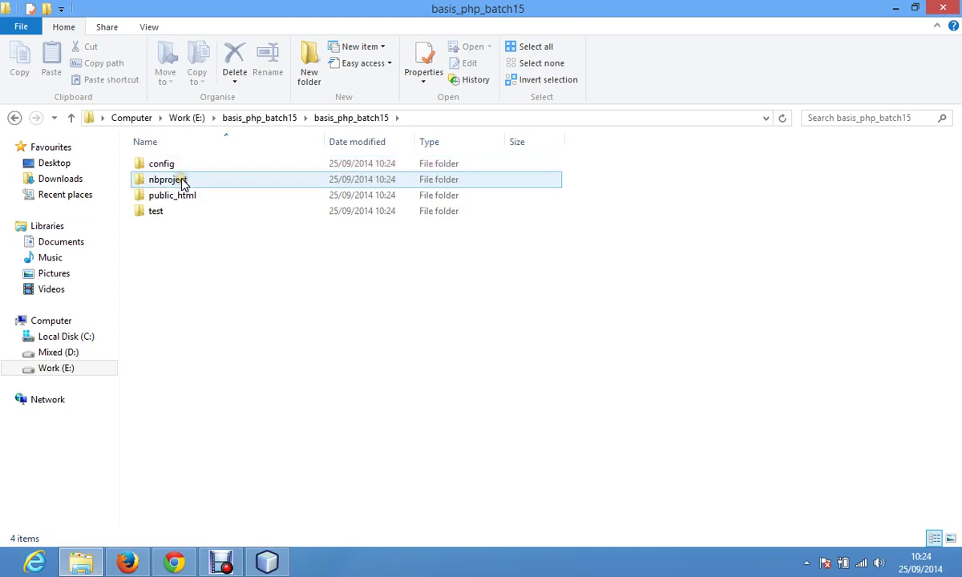
pyautogui.click(183, 183)
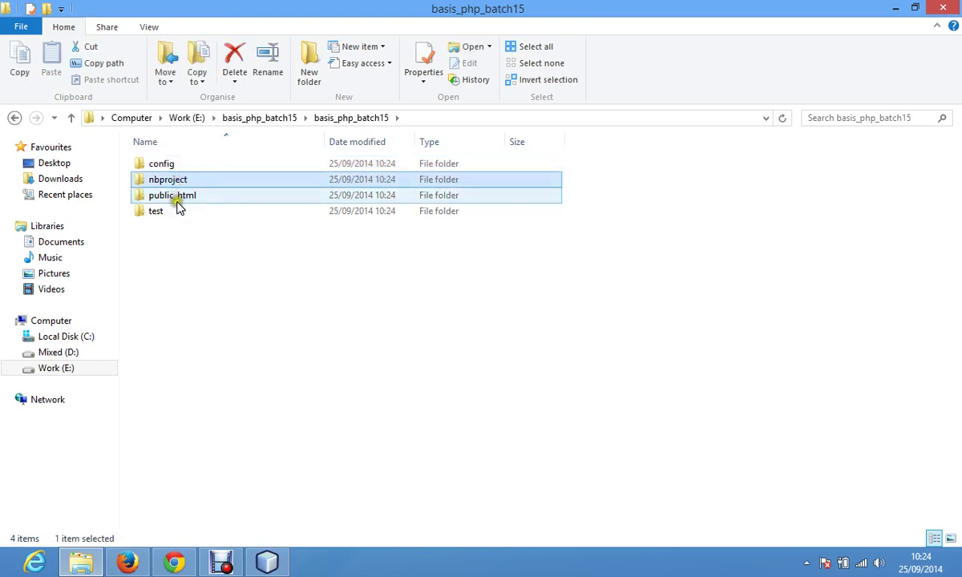
pyautogui.doubleClick(179, 198)
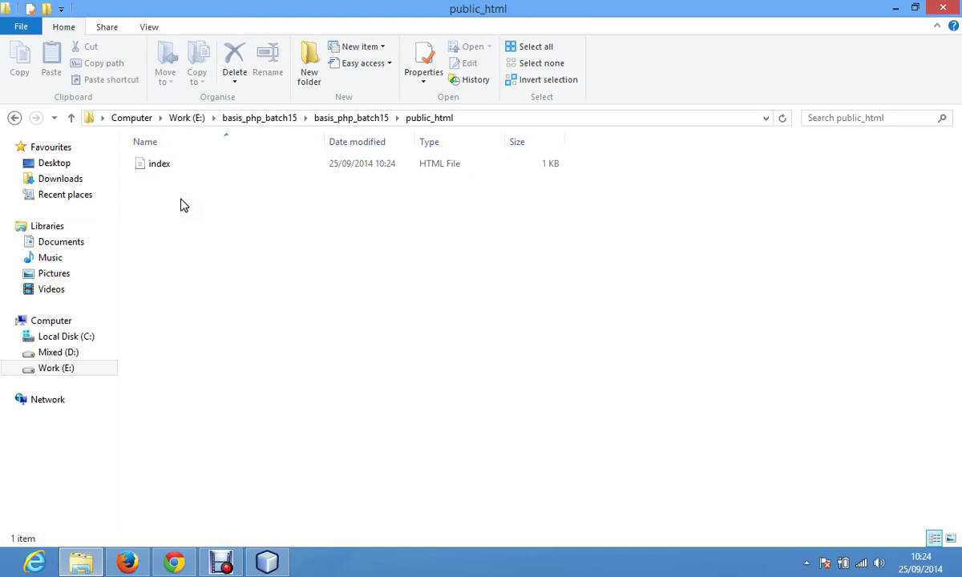
# Examine the contents of the project's public_html and test folders, ending with the index file selected in public_html
pyautogui.click(351, 119)
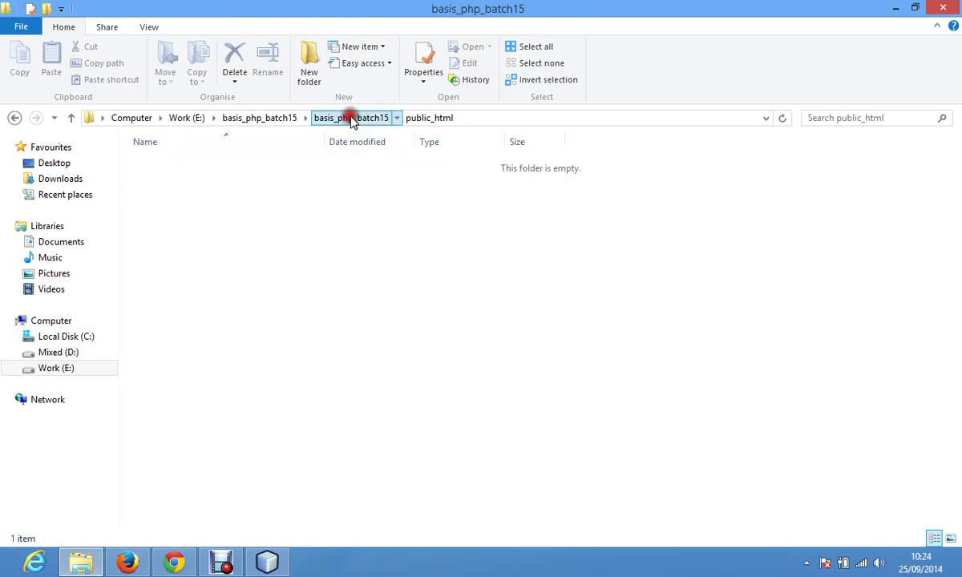
pyautogui.doubleClick(152, 201)
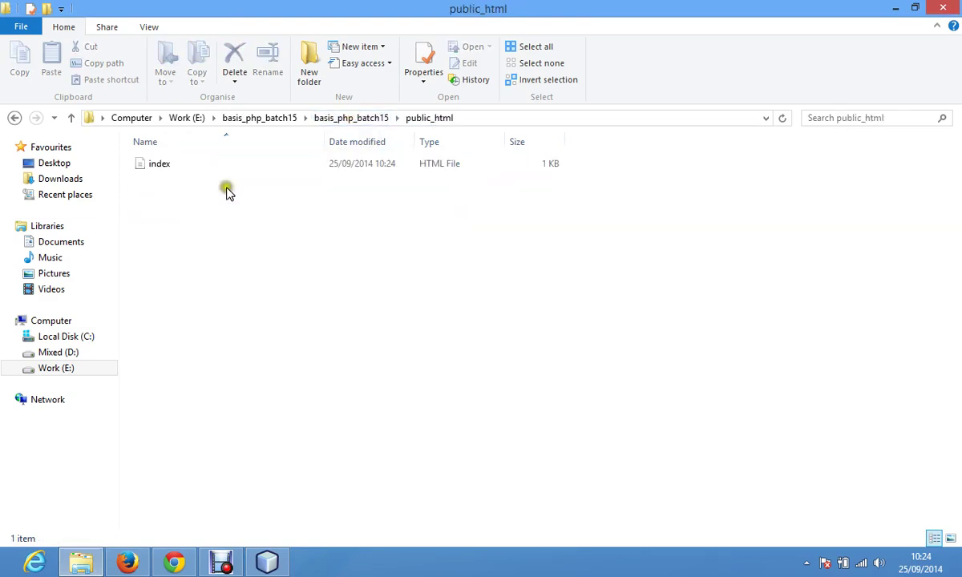
pyautogui.click(363, 120)
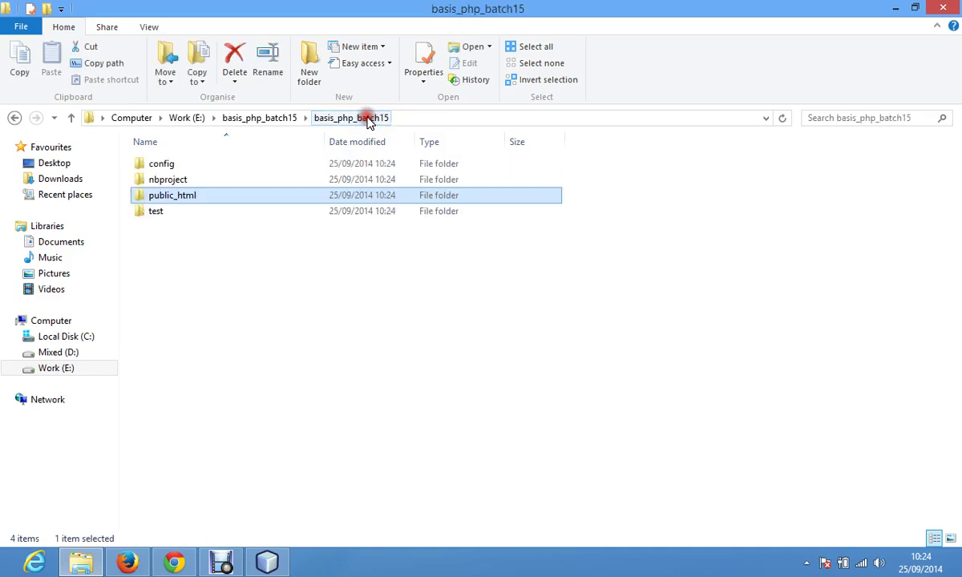
pyautogui.doubleClick(175, 211)
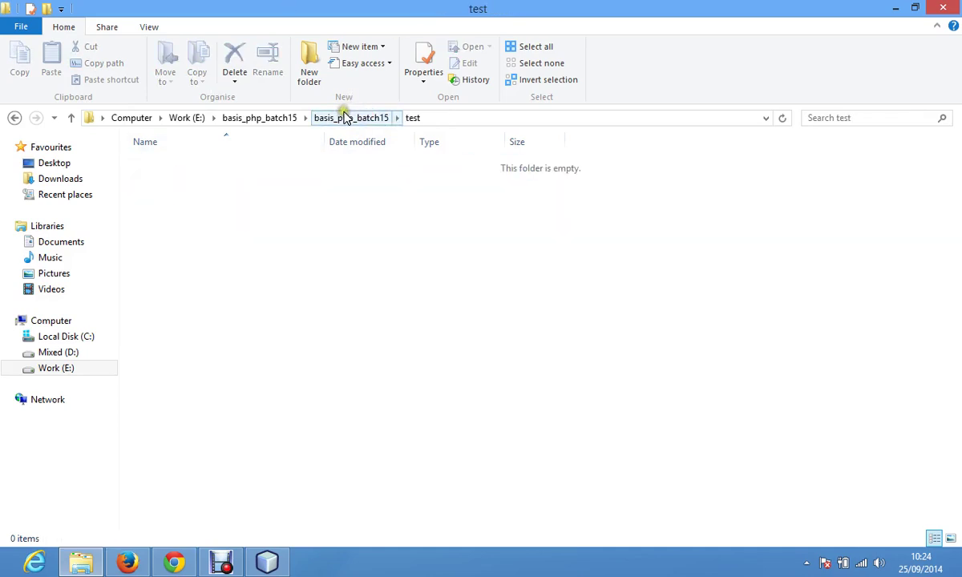
pyautogui.click(344, 118)
pyautogui.doubleClick(175, 196)
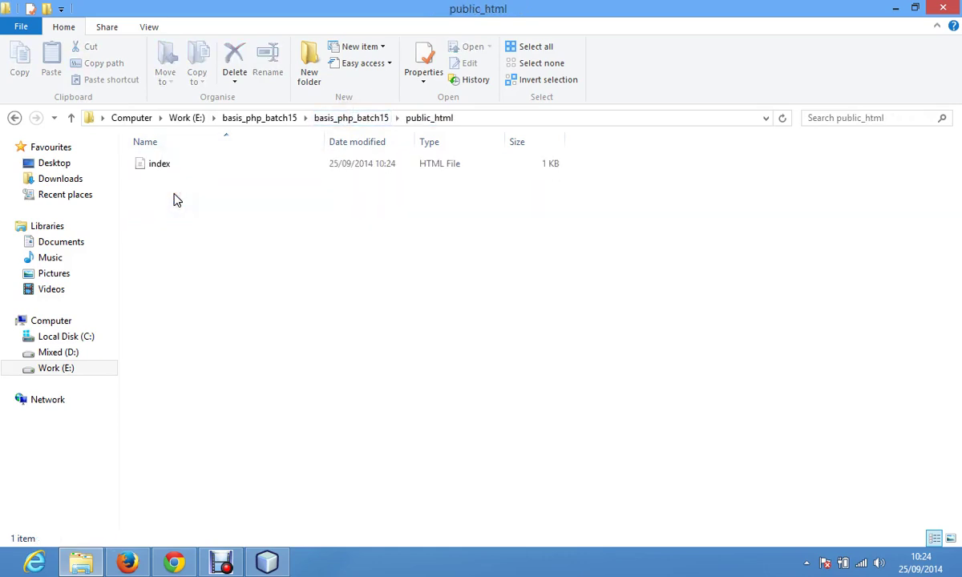
pyautogui.click(169, 163)
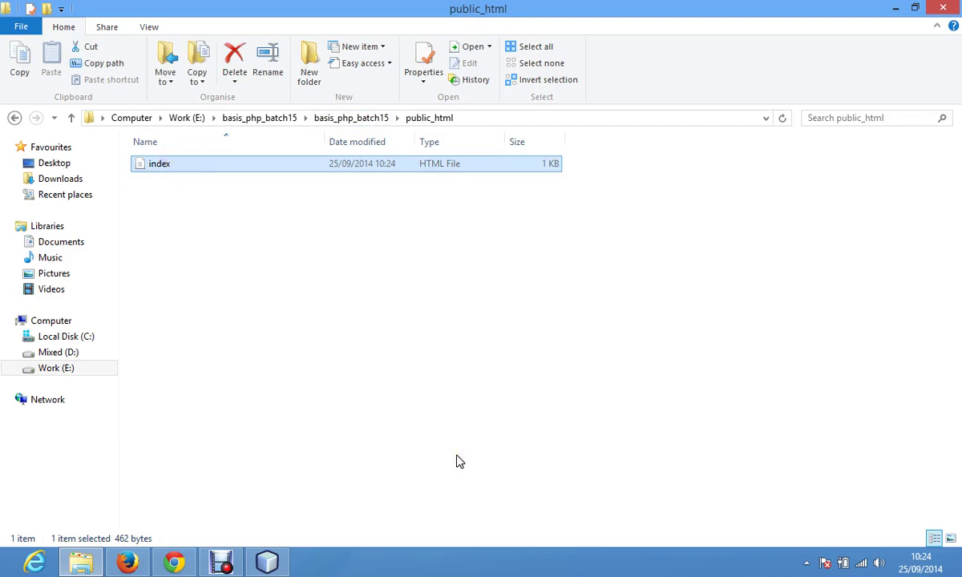
# Change the Windows time zone to (UTC+06:00) Dhaka, apply the date and time settings, and deselect the index file
pyautogui.click(922, 562)
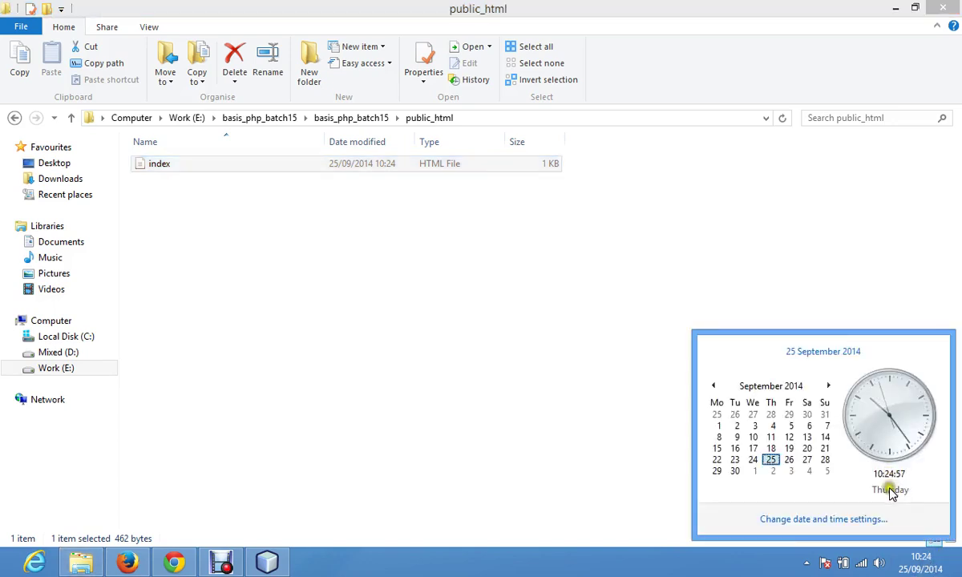
pyautogui.click(859, 513)
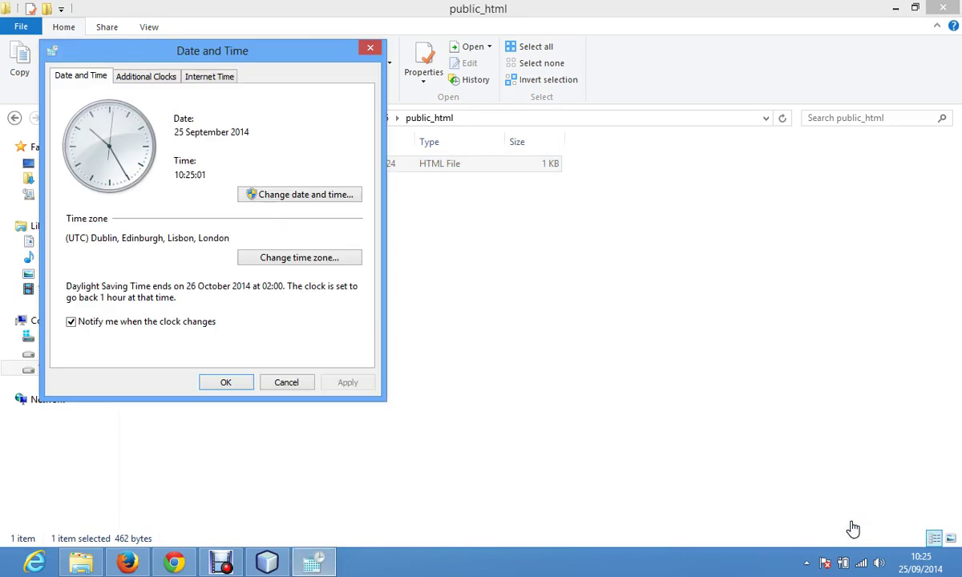
pyautogui.click(297, 195)
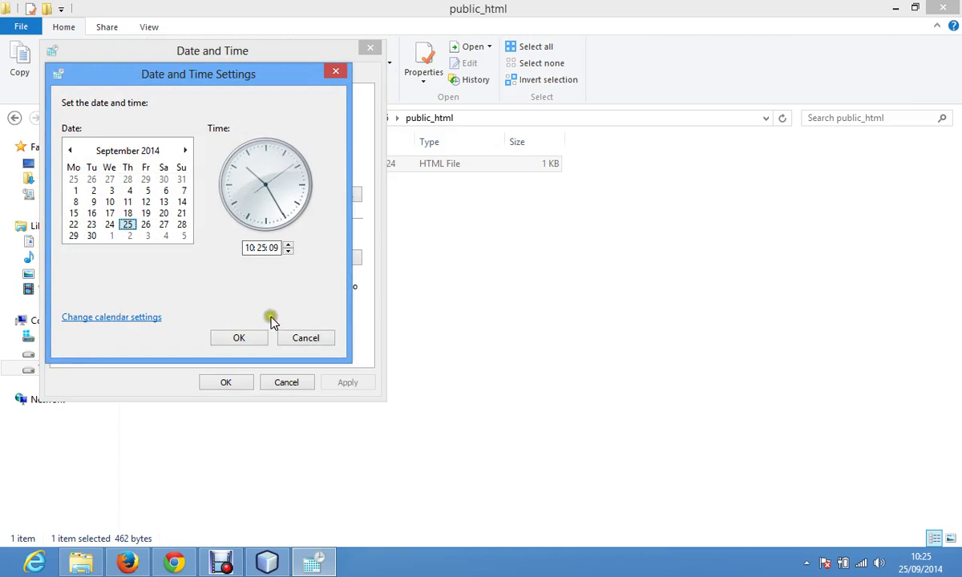
pyautogui.click(306, 336)
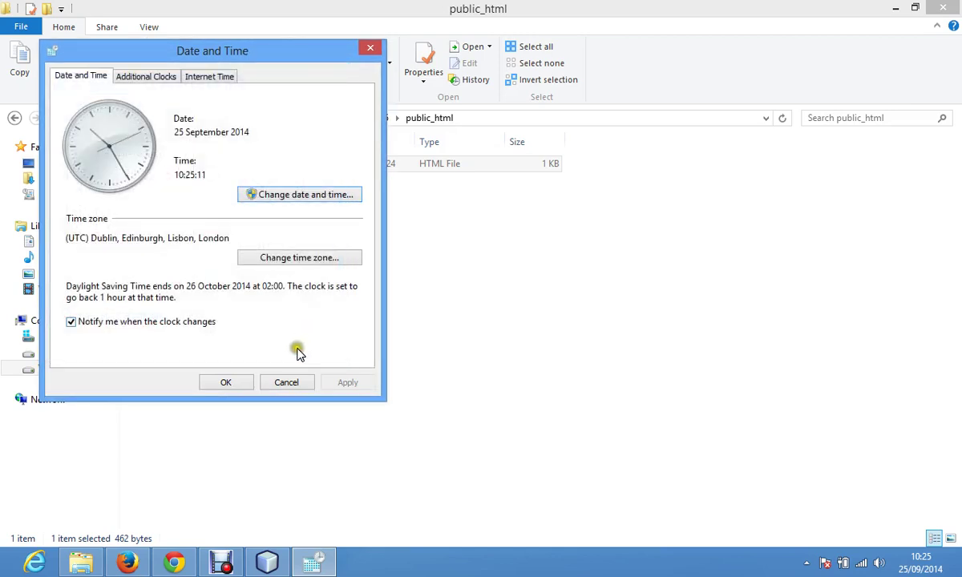
pyautogui.click(308, 260)
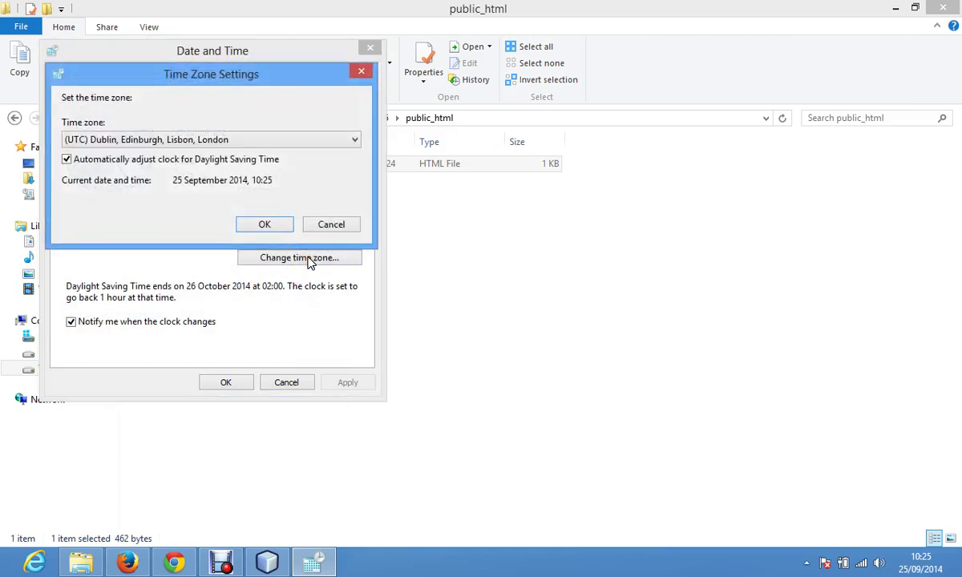
pyautogui.click(301, 143)
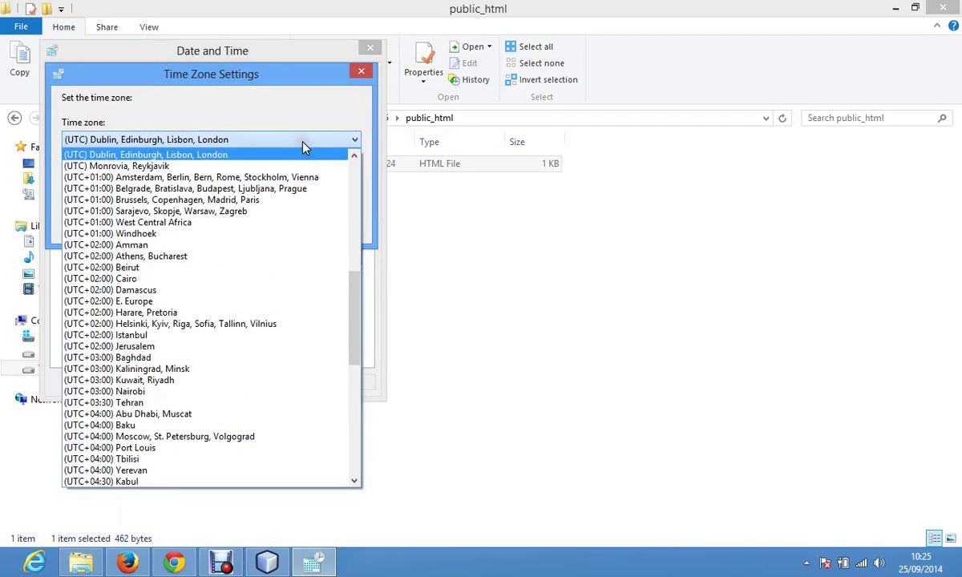
pyautogui.moveTo(353, 287); pyautogui.dragTo(355, 354)
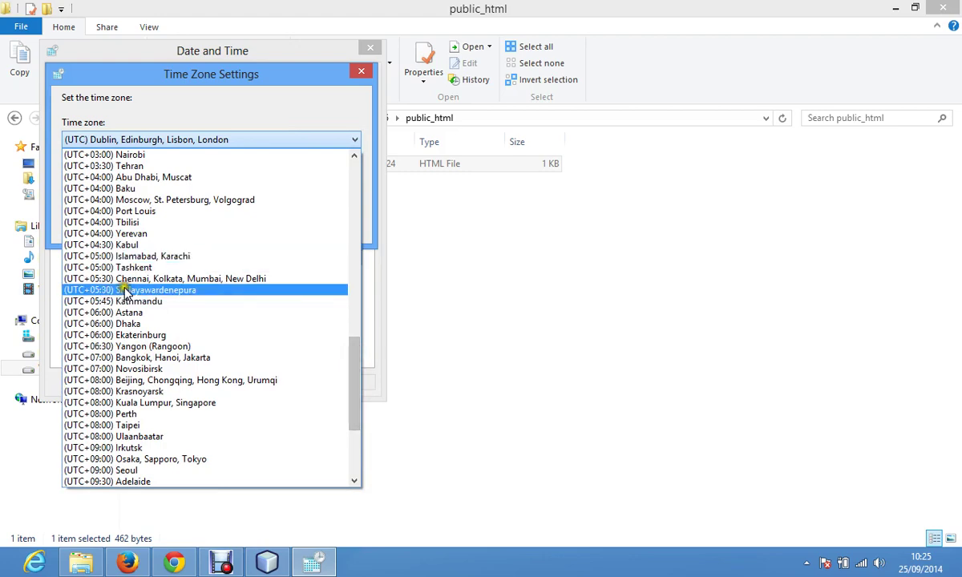
pyautogui.click(134, 323)
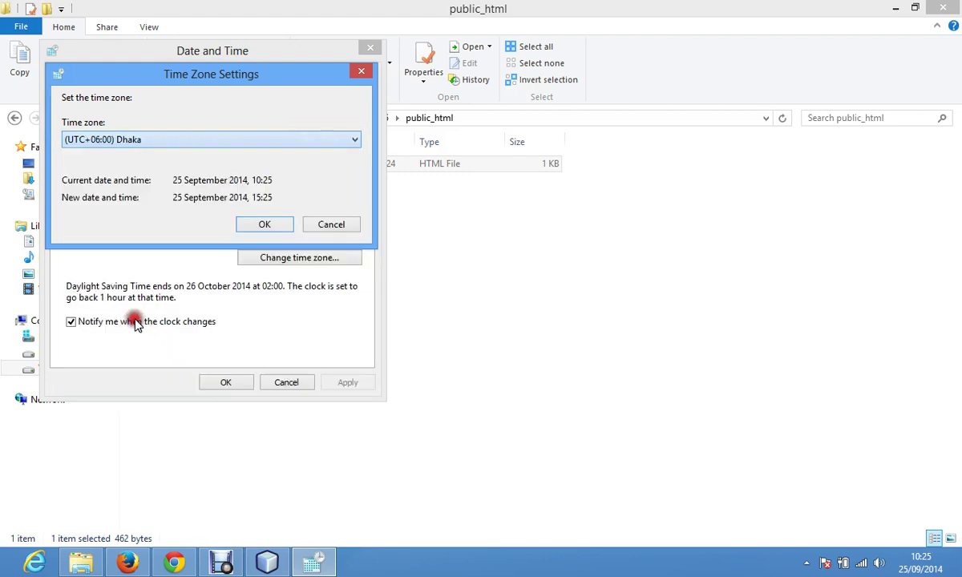
pyautogui.click(286, 224)
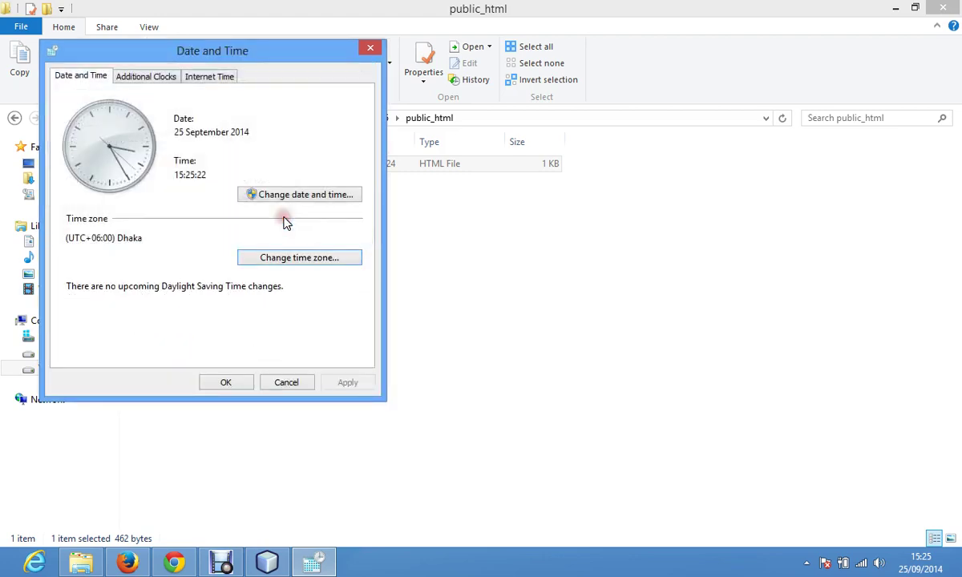
pyautogui.click(231, 386)
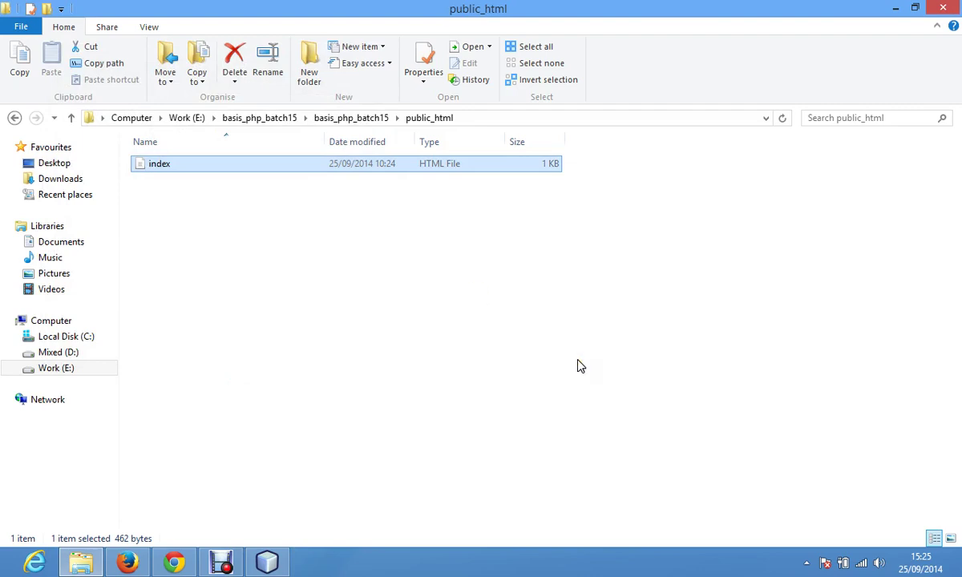
pyautogui.click(350, 360)
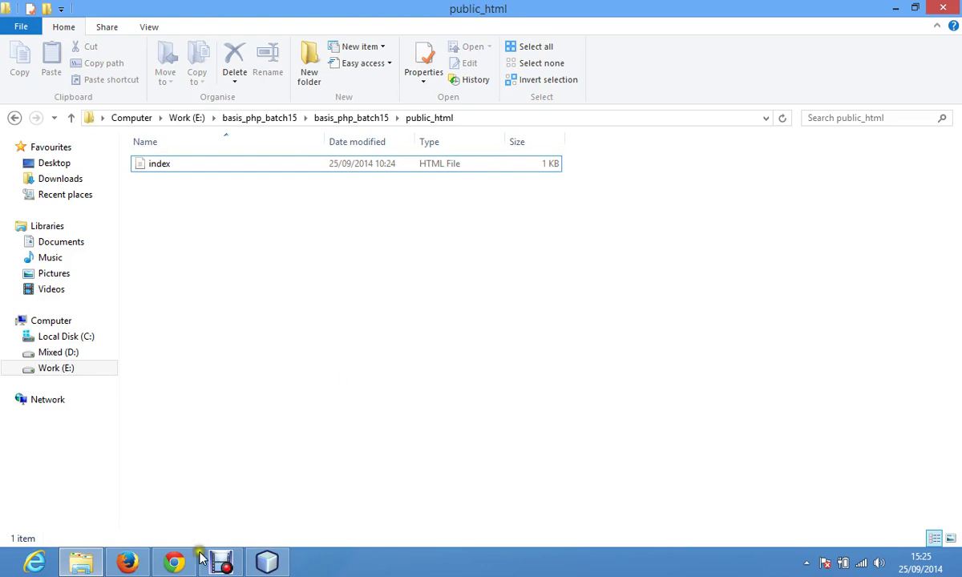
# Switch to NetBeans IDE and highlight all the generated code in index.html, from line 1 through line 16
pyautogui.click(231, 175)
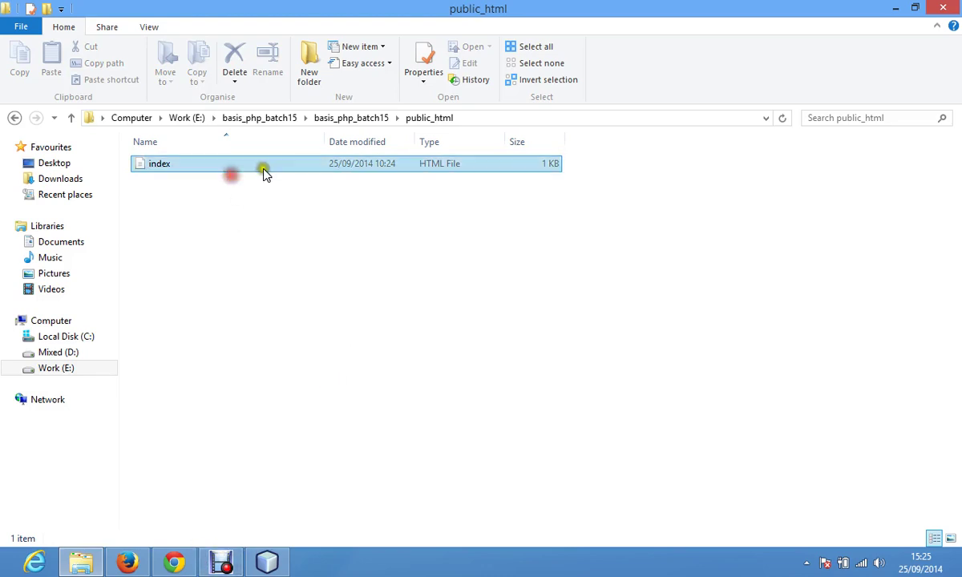
pyautogui.click(267, 561)
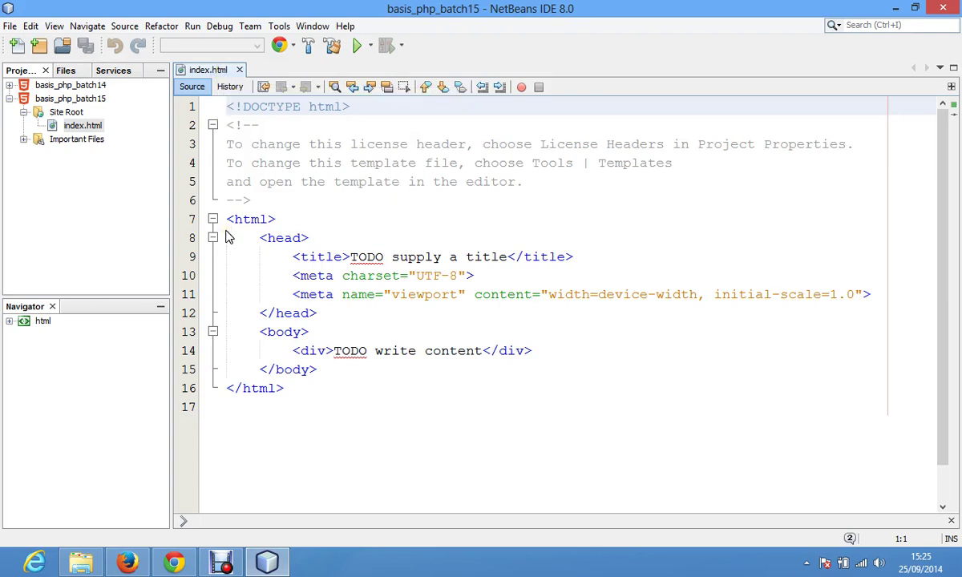
pyautogui.hotkey('shift', 'Down')
pyautogui.hotkey('shift', 'Down')
pyautogui.hotkey('shift', 'Down')
pyautogui.hotkey('shift', 'Down')
pyautogui.hotkey('shift', 'Down')
pyautogui.hotkey('shift', 'Down')
pyautogui.hotkey('shift', 'Down')
pyautogui.hotkey('shift', 'Down')
pyautogui.hotkey('shift', 'Down')
pyautogui.hotkey('shift', 'Down')
pyautogui.hotkey('shift', 'Down')
pyautogui.hotkey('shift', 'Down')
pyautogui.hotkey('shift', 'Down')
pyautogui.hotkey('shift', 'Down')
pyautogui.hotkey('shift', 'Down')
pyautogui.hotkey('shift', 'Down')
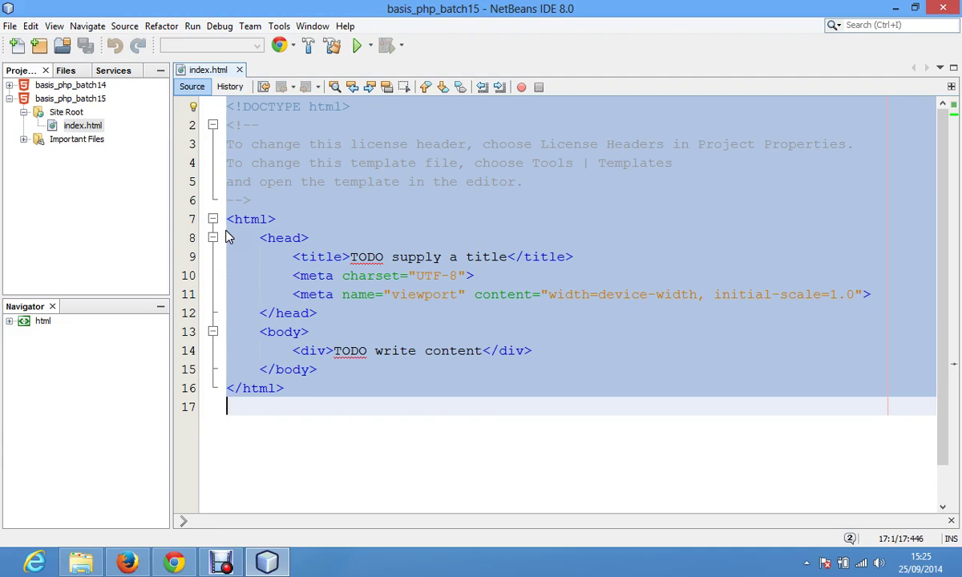
# Clear the selection and highlight only the html element of index.html, from its opening tag on line 7 to its closing tag
pyautogui.press('Up')
pyautogui.press('Up')
pyautogui.press('Up')
pyautogui.press('Up')
pyautogui.press('Up')
pyautogui.press('Up')
pyautogui.press('Up')
pyautogui.press('Up')
pyautogui.press('Up')
pyautogui.press('Up')
pyautogui.press('Up')
pyautogui.press('Up')
pyautogui.press('Up')
pyautogui.press('Up')
pyautogui.press('Up')
pyautogui.press('Up')
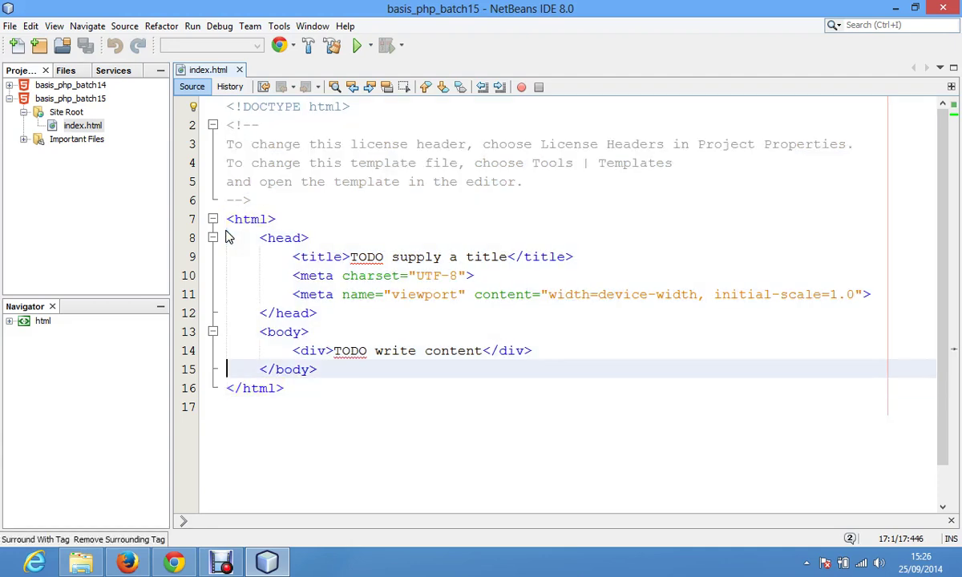
pyautogui.press('Down')
pyautogui.press('Down')
pyautogui.press('Down')
pyautogui.press('Down')
pyautogui.press('Down')
pyautogui.press('Down')
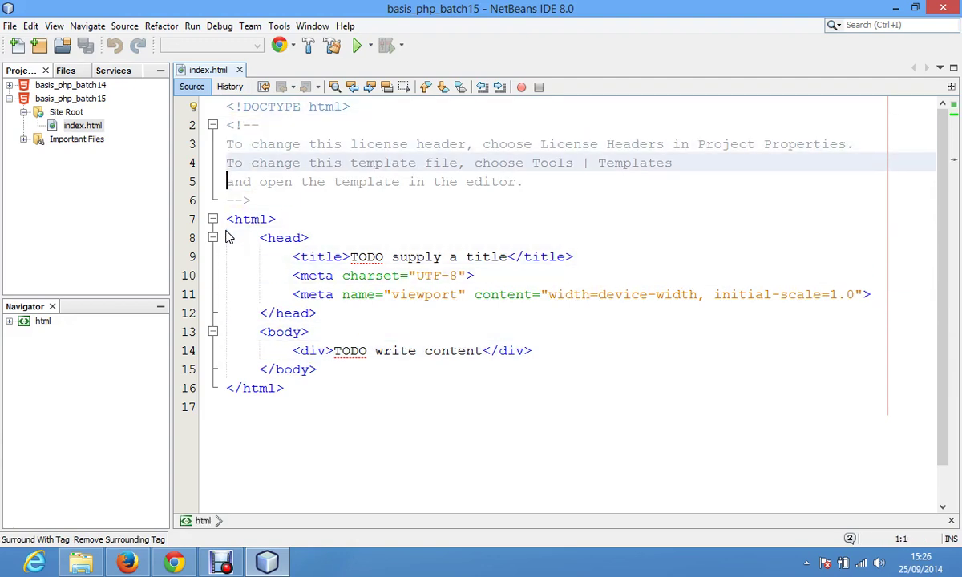
pyautogui.hotkey('shift', 'Down')
pyautogui.hotkey('shift', 'Down')
pyautogui.hotkey('shift', 'Down')
pyautogui.hotkey('shift', 'Down')
pyautogui.hotkey('shift', 'Down')
pyautogui.hotkey('shift', 'Down')
pyautogui.hotkey('shift', 'Down')
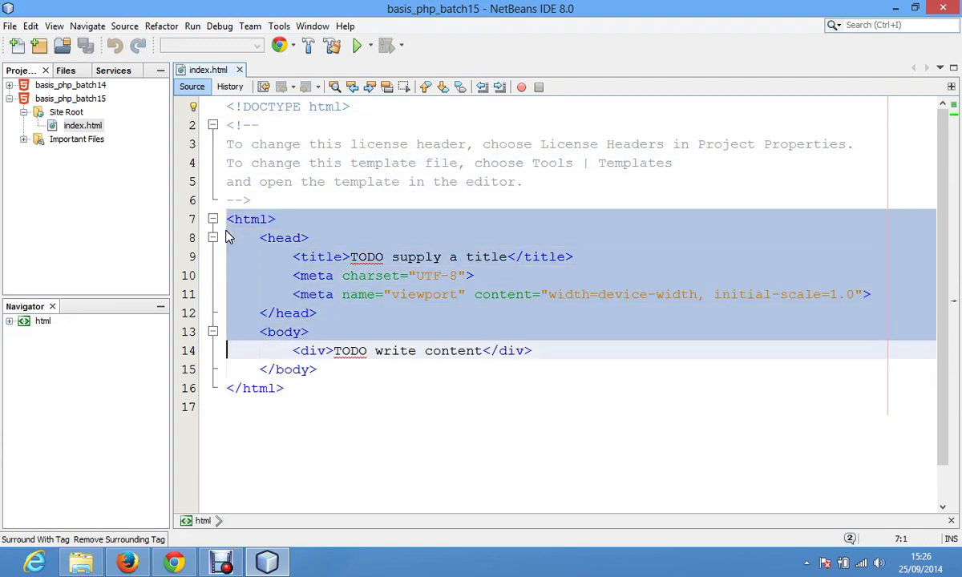
pyautogui.hotkey('shift', 'Down')
pyautogui.hotkey('shift', 'Down')
pyautogui.hotkey('shift', 'Down')
# Return to the beginning of index.html and highlight the DOCTYPE declaration on line 1
pyautogui.press('Up')
pyautogui.press('Up')
pyautogui.press('Up')
pyautogui.press('Up')
pyautogui.press('Up')
pyautogui.press('Up')
pyautogui.press('Up')
pyautogui.press('Up')
pyautogui.press('Up')
pyautogui.press('Up')
pyautogui.press('Up')
pyautogui.press('Up')
pyautogui.press('Up')
pyautogui.press('Up')
pyautogui.press('Up')
pyautogui.press('Up')
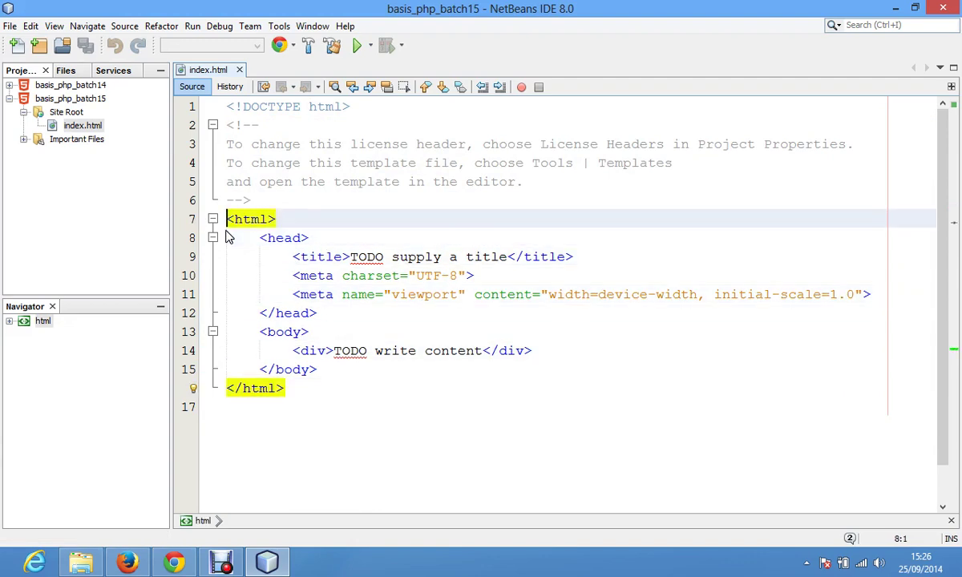
pyautogui.hotkey('shift', 'Down')
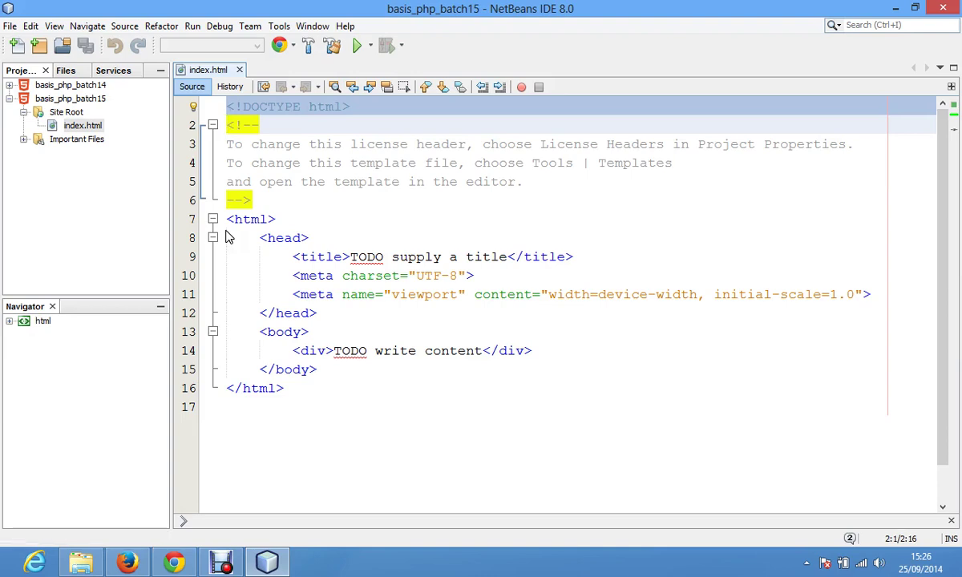
# Highlight the whole template comment block on lines 2 to 6 of index.html
pyautogui.hotkey('shift', 'Down')
pyautogui.hotkey('shift', 'Down')
pyautogui.hotkey('shift', 'Down')
pyautogui.hotkey('shift', 'Down')
pyautogui.hotkey('shift', 'Down')
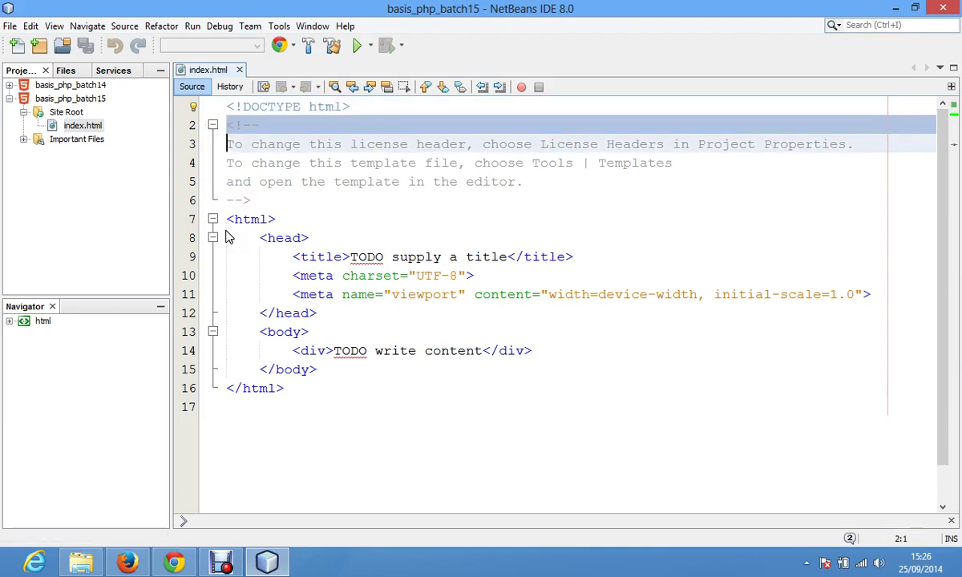
pyautogui.hotkey('shift', 'Down')
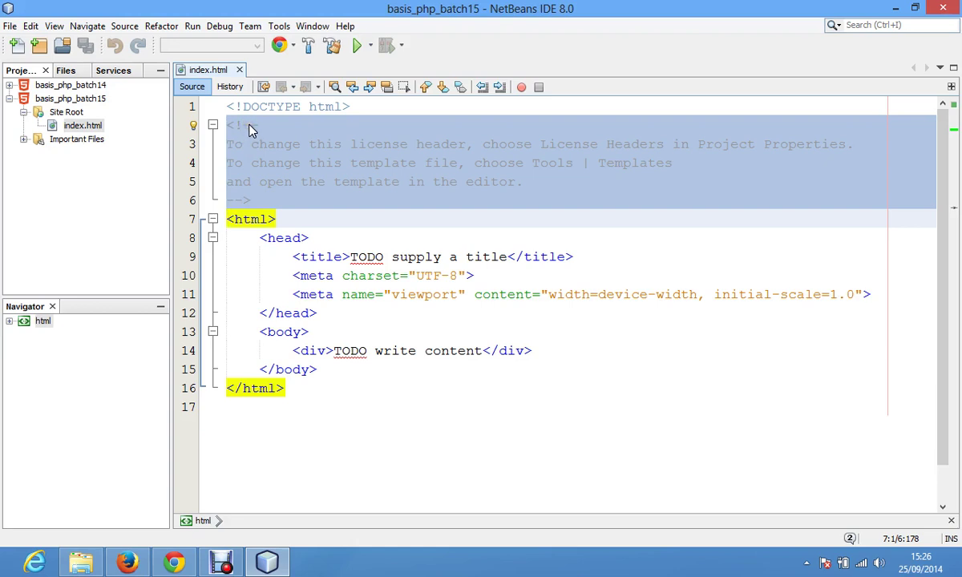
# Deselect the comment block and walk through index.html line by line, down to the empty line 17
pyautogui.click(251, 181)
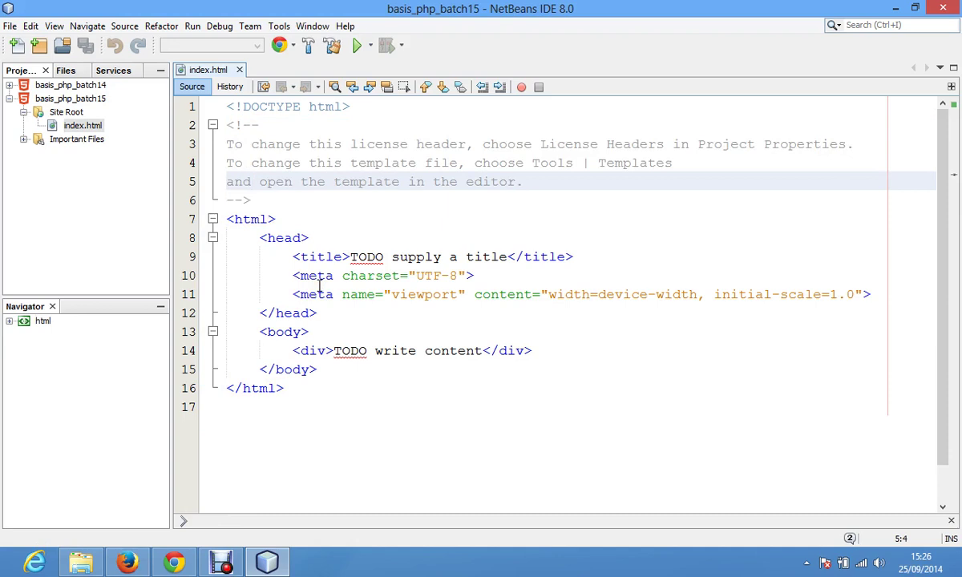
pyautogui.press('Up')
pyautogui.press('Up')
pyautogui.press('Up')
pyautogui.press('Up')
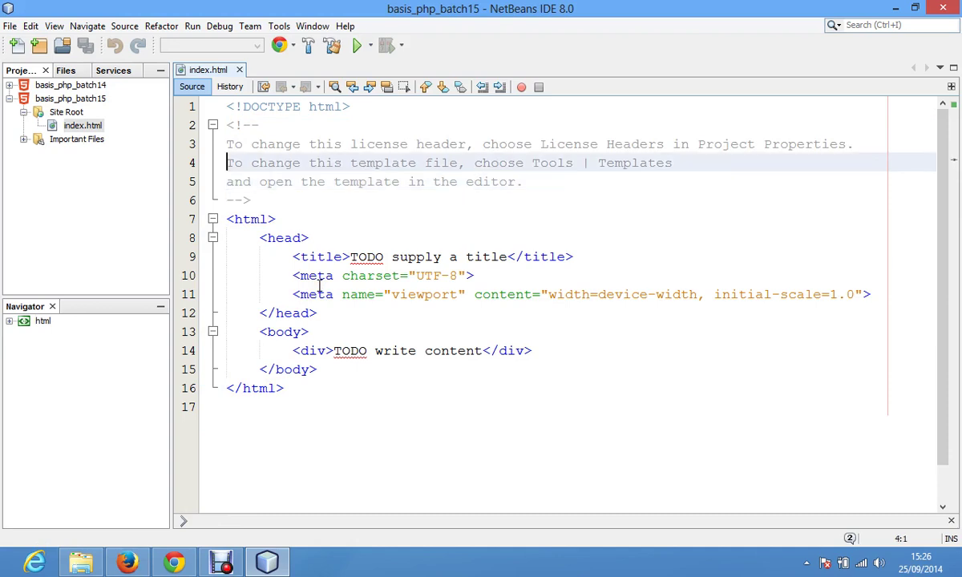
pyautogui.press('Down')
pyautogui.press('Down')
pyautogui.press('Down')
pyautogui.press('Down')
pyautogui.press('Down')
pyautogui.press('Down')
pyautogui.press('Down')
pyautogui.press('Down')
pyautogui.press('Down')
pyautogui.press('Down')
pyautogui.press('Down')
pyautogui.press('Down')
pyautogui.press('Down')
pyautogui.press('Down')
pyautogui.press('Down')
pyautogui.press('Down')
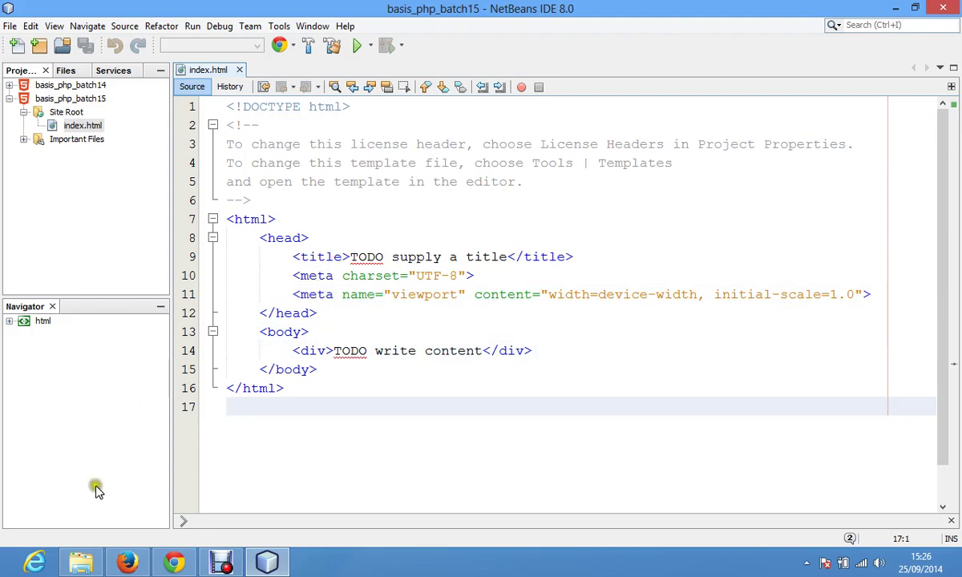
# Remove the stray "w" entered on line 17 of index.html and open the Windows Start screen
pyautogui.moveTo(71, 553)
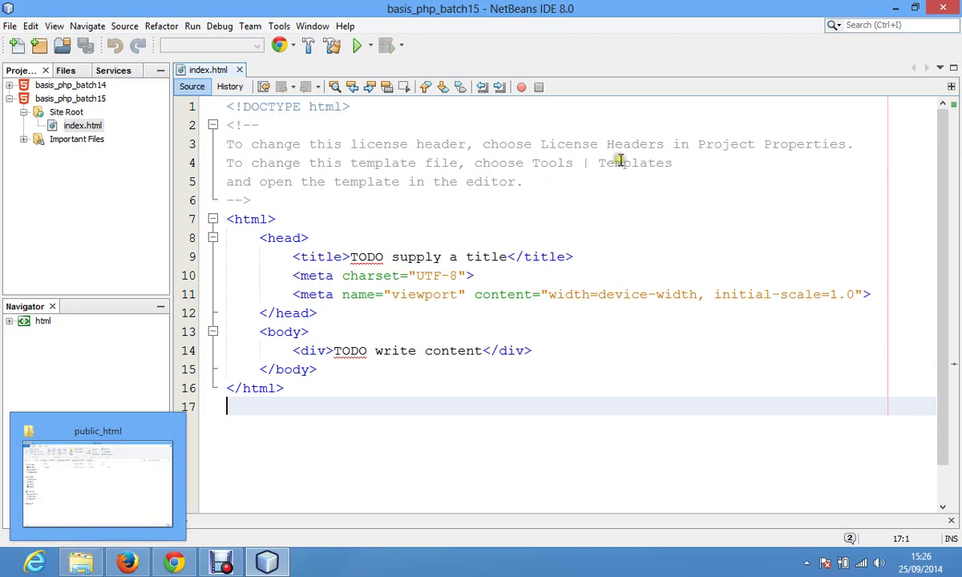
pyautogui.write('w')
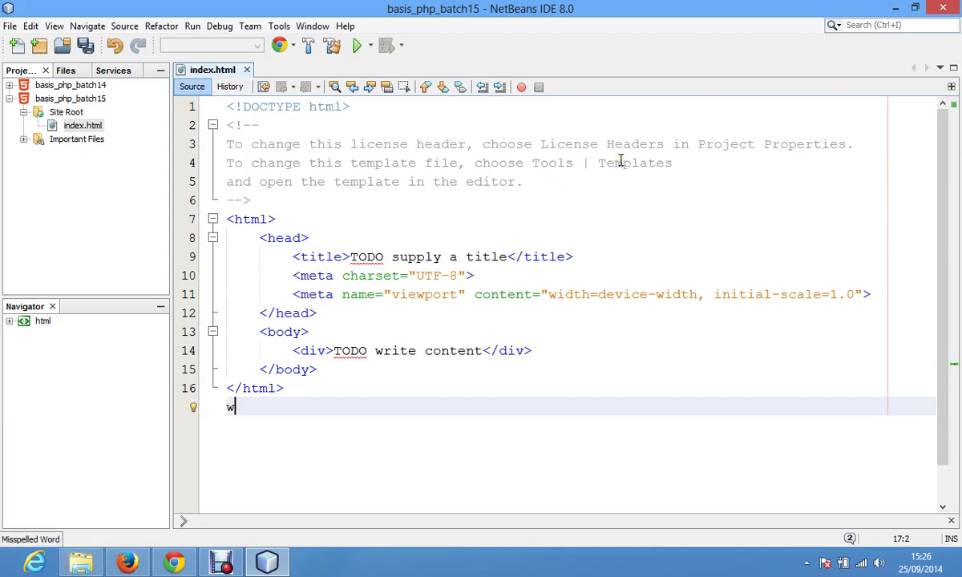
pyautogui.press('BackSpace')
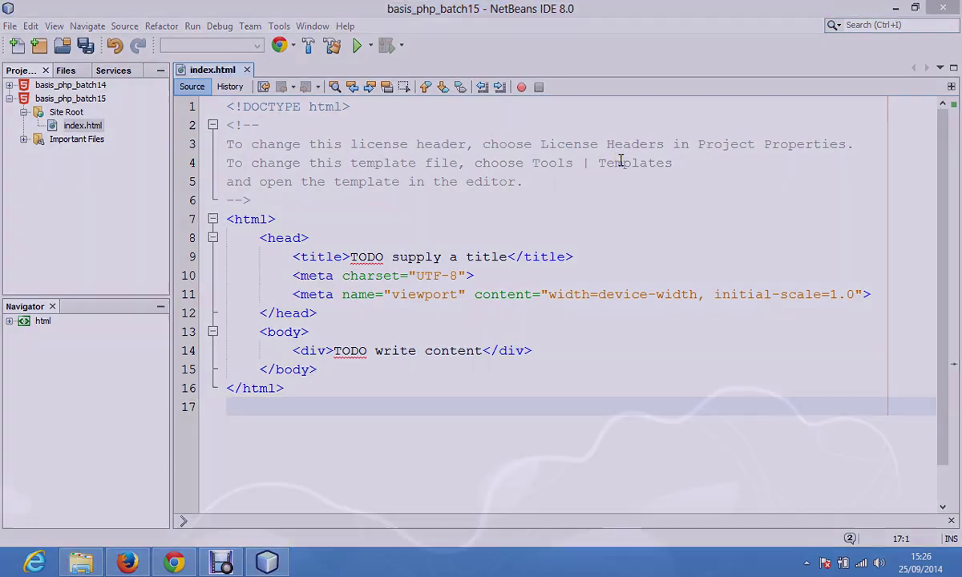
pyautogui.press('super')
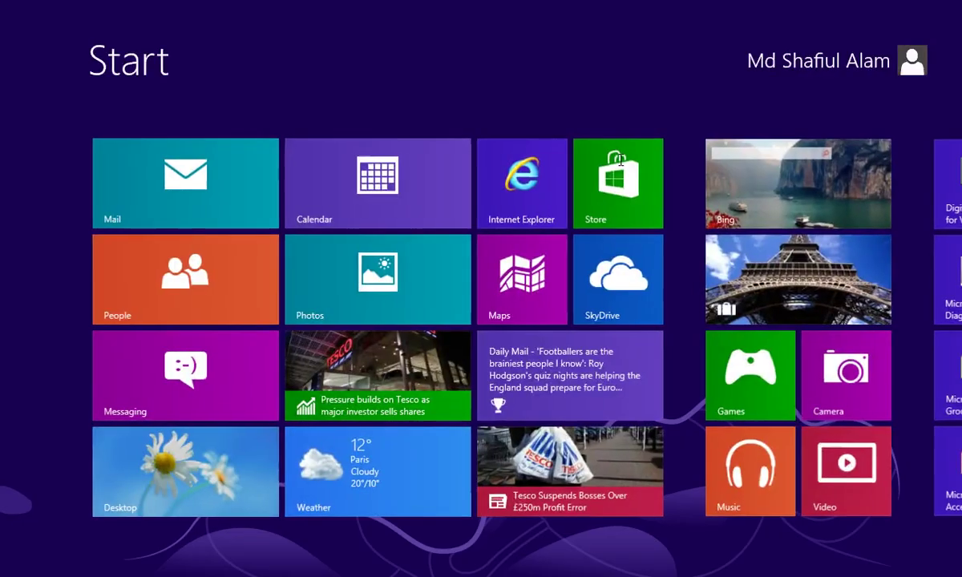